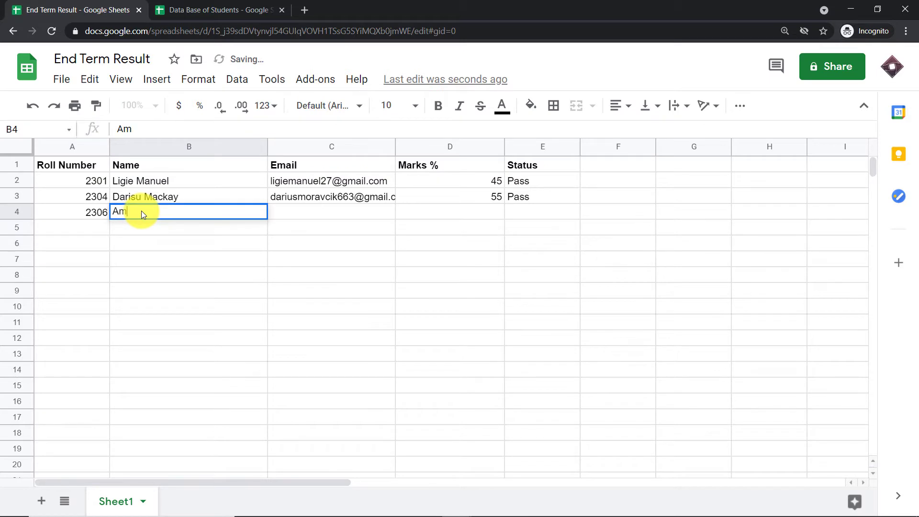
# Fill row 4 with the student's name, the pasted e-mail address, 33 marks and Fail status.
pyautogui.write('Trisha')
pyautogui.click(292, 216)
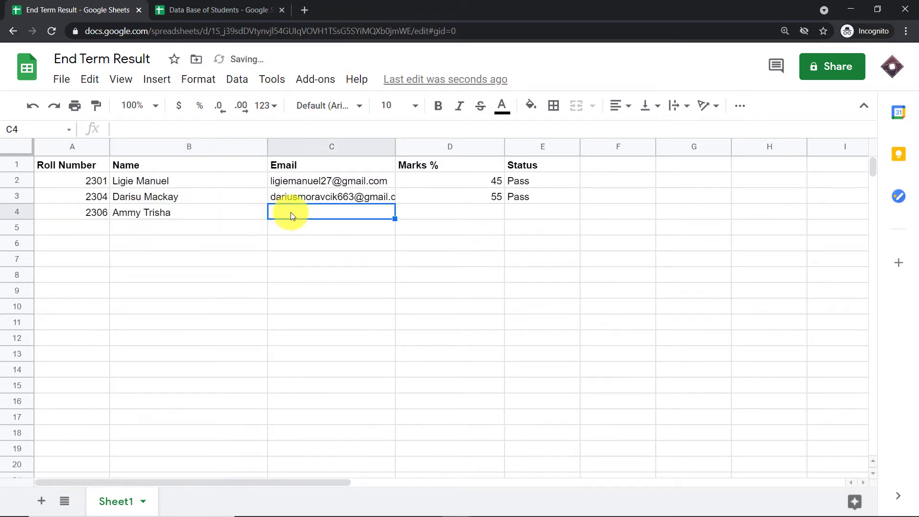
pyautogui.rightClick(137, 128)
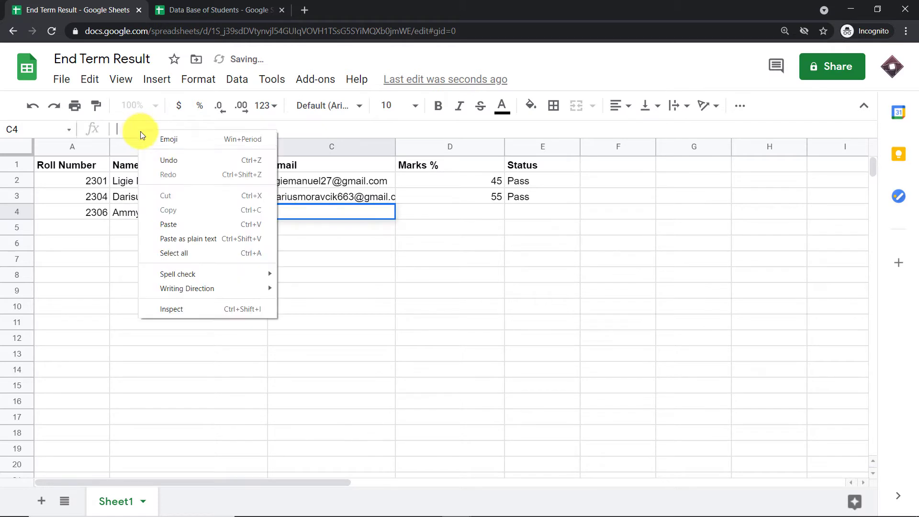
pyautogui.click(177, 223)
pyautogui.click(443, 212)
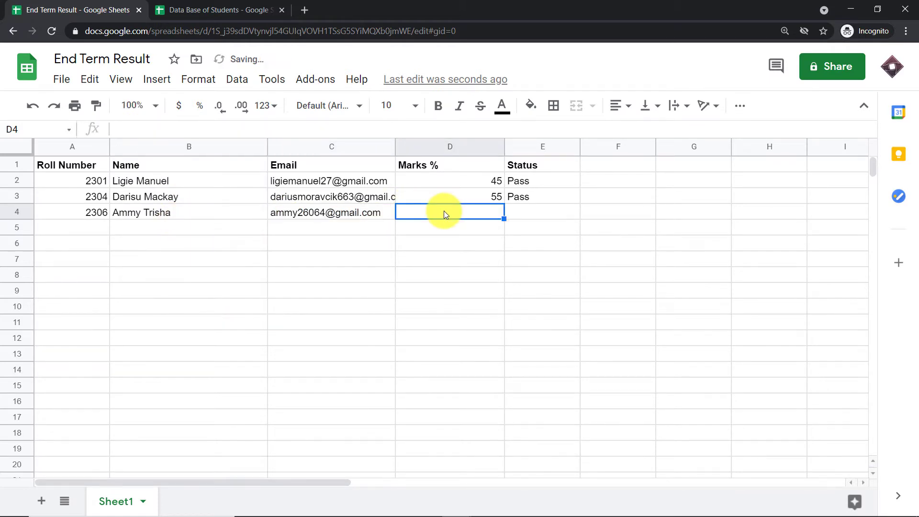
pyautogui.write('33')
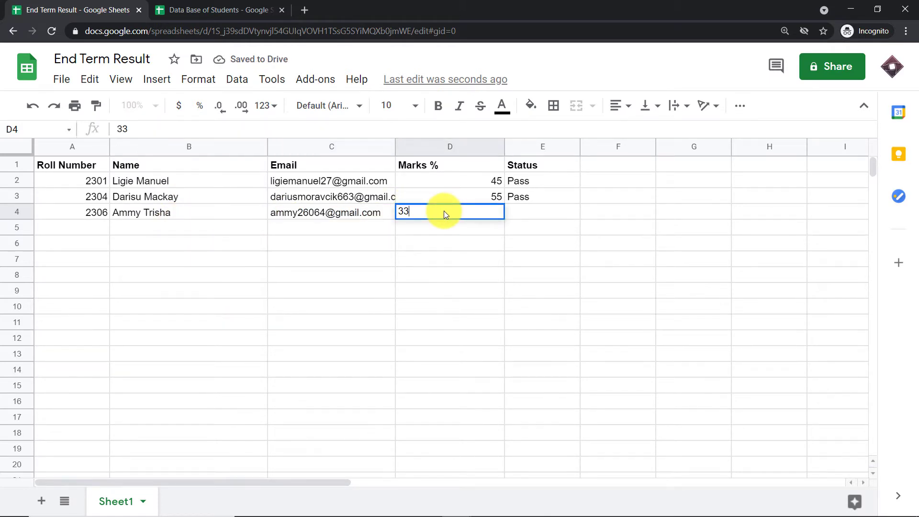
pyautogui.click(524, 215)
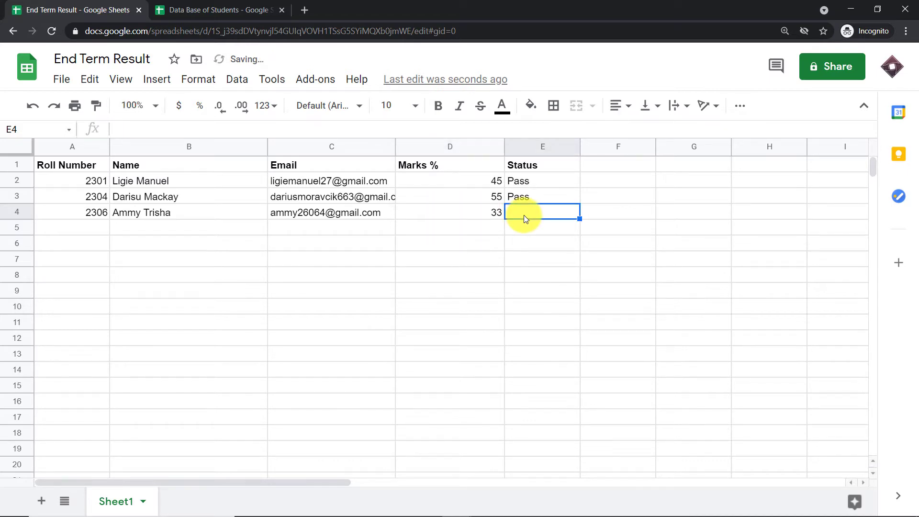
pyautogui.write('Fail')
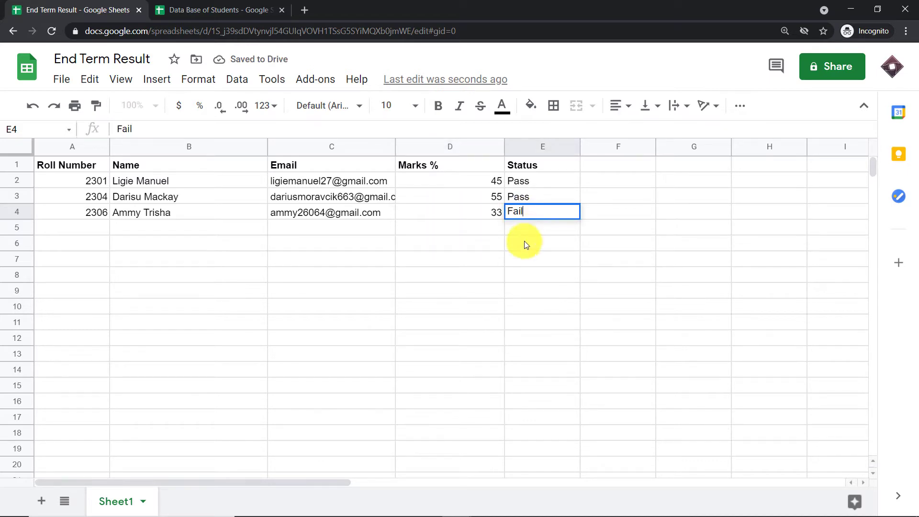
pyautogui.click(442, 309)
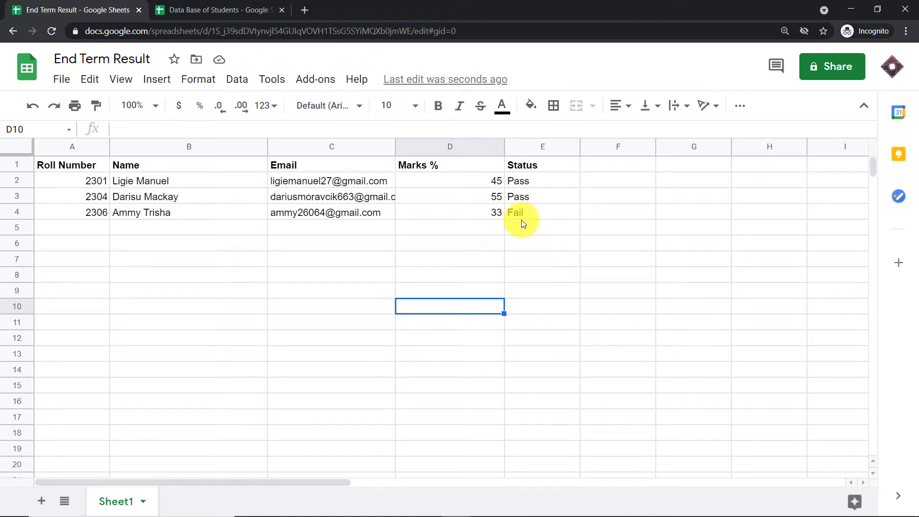
# Bring up the Gmail window and open the new End Term Examination Result email.
pyautogui.click(851, 8)
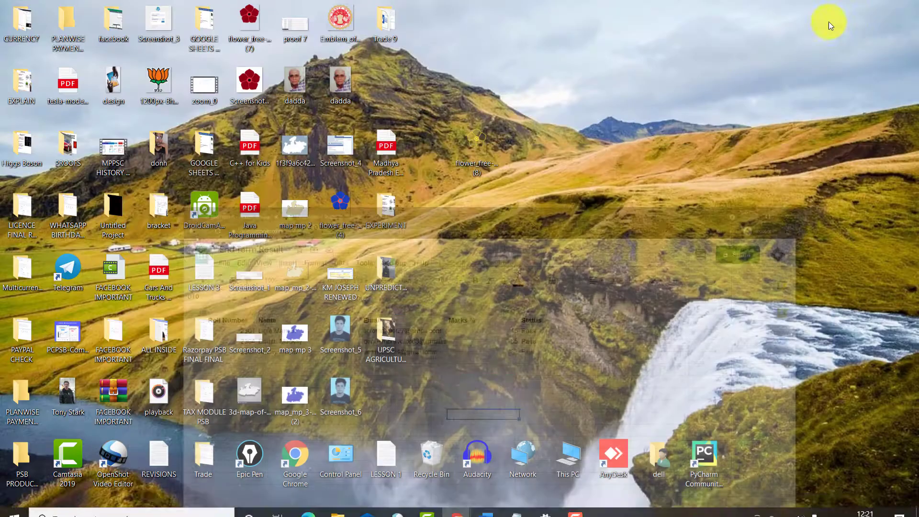
pyautogui.moveTo(456, 505)
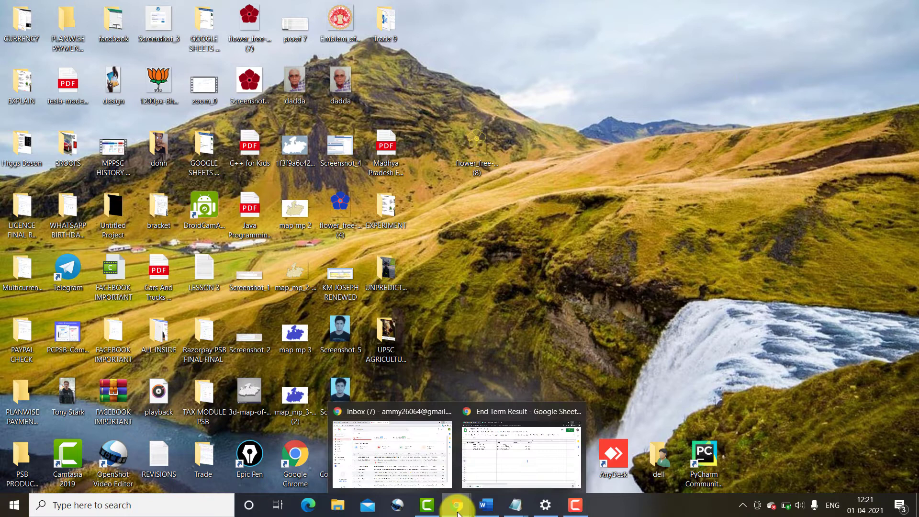
pyautogui.click(409, 457)
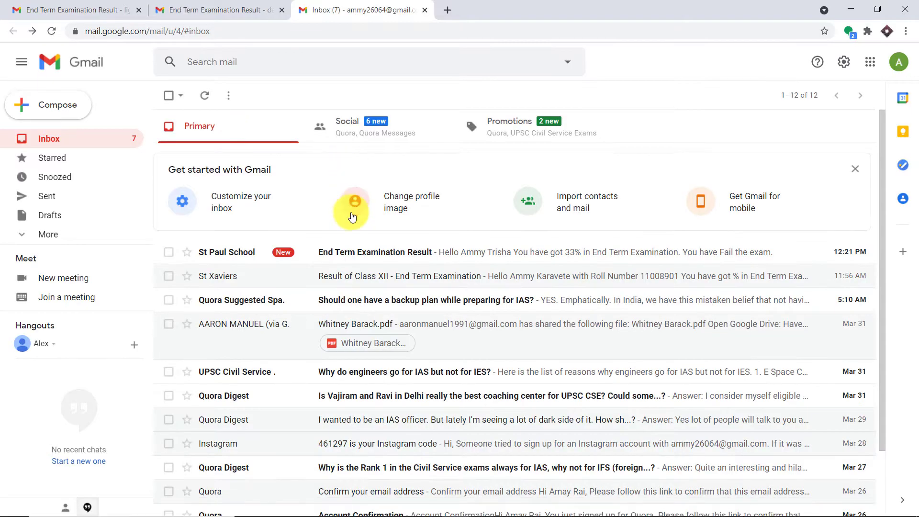
pyautogui.click(353, 261)
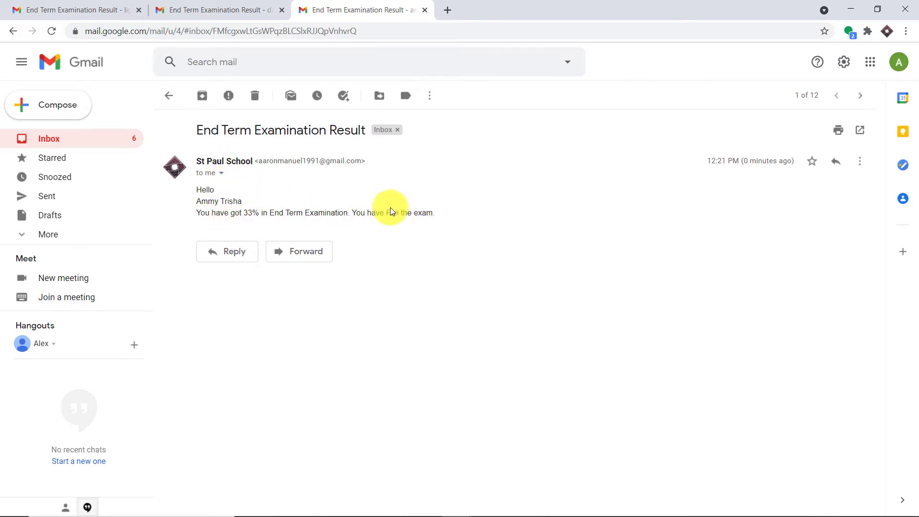
# Check the first and second students' result emails in Gmail, then return to the spreadsheet.
pyautogui.moveTo(461, 499)
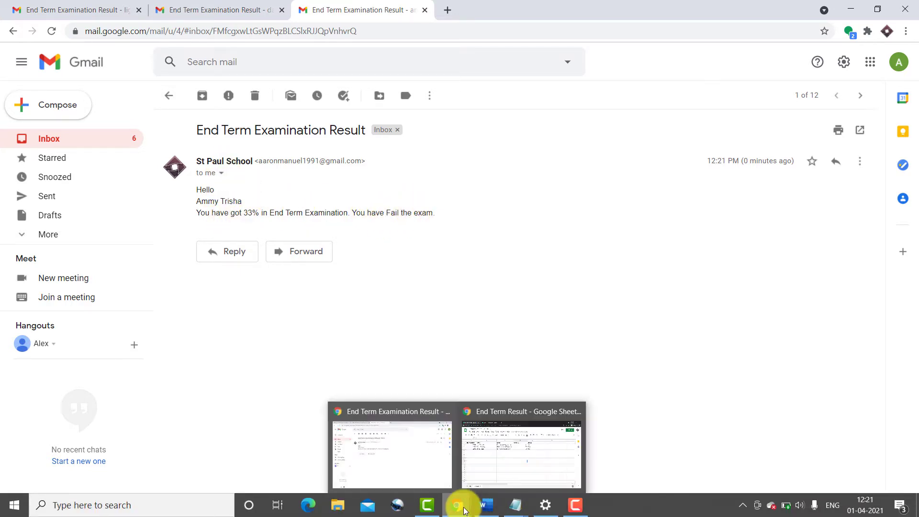
pyautogui.click(506, 471)
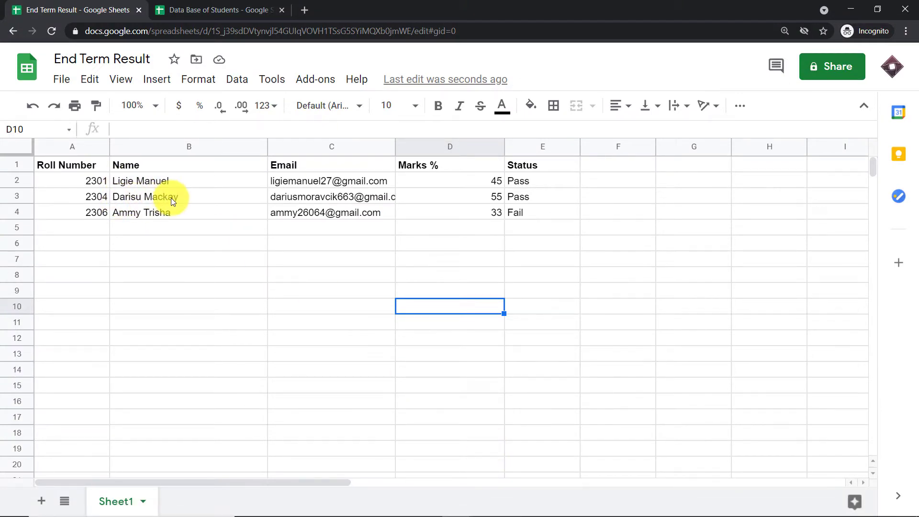
pyautogui.click(851, 9)
pyautogui.click(53, 9)
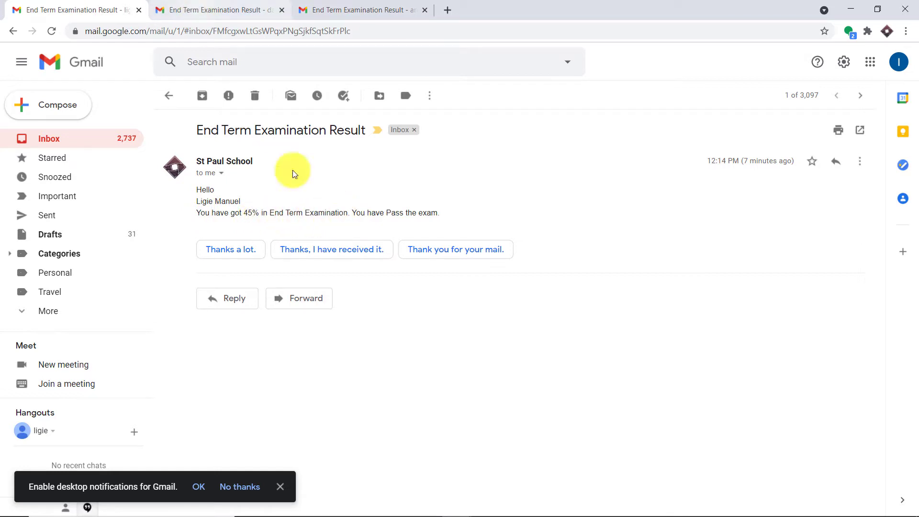
pyautogui.click(190, 4)
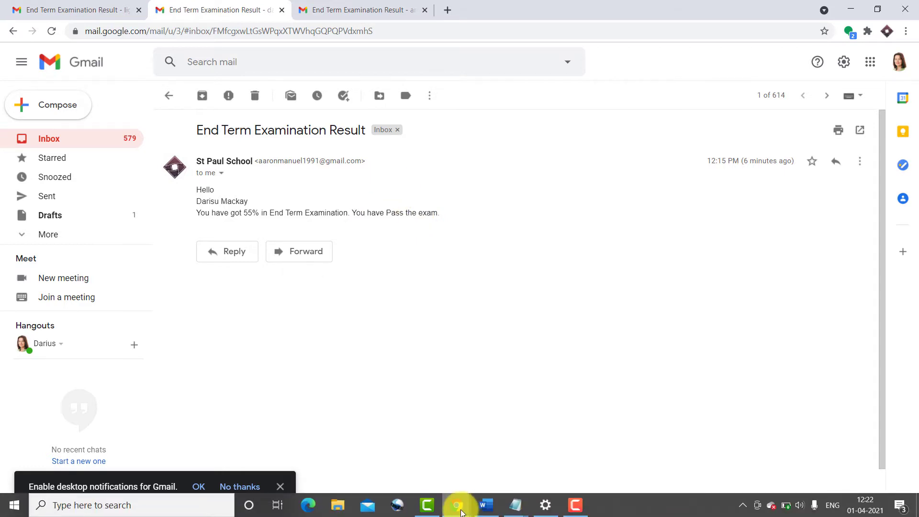
pyautogui.click(493, 461)
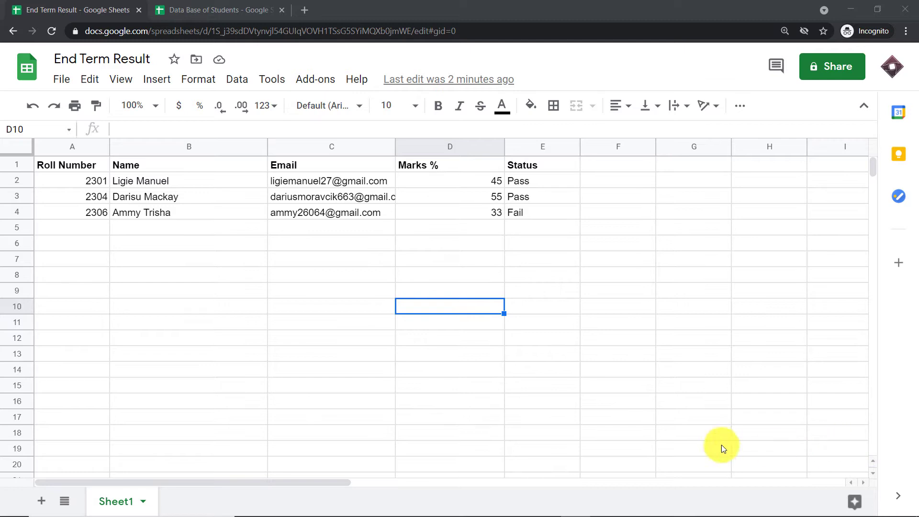
# Go to pabbly.com in a new tab, sign in, and access the Connect application.
pyautogui.click(307, 12)
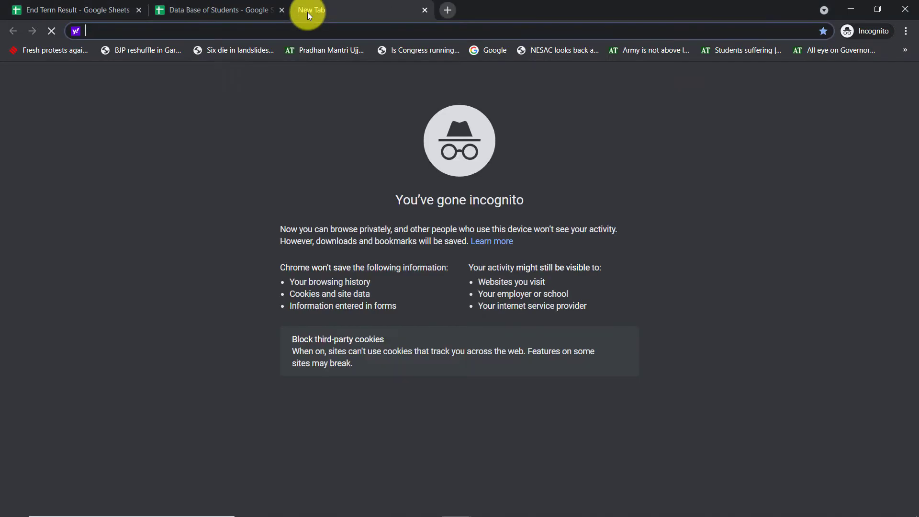
pyautogui.write('pabbly.com')
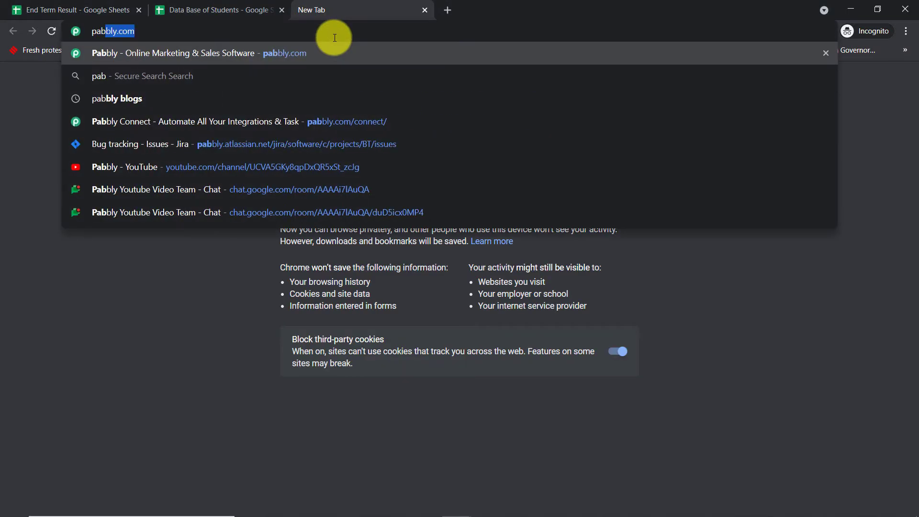
pyautogui.press('Return')
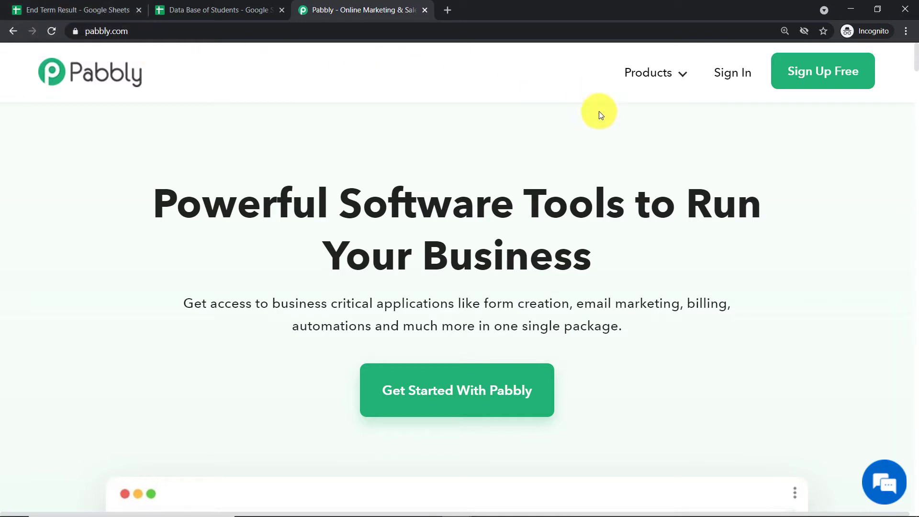
pyautogui.click(727, 79)
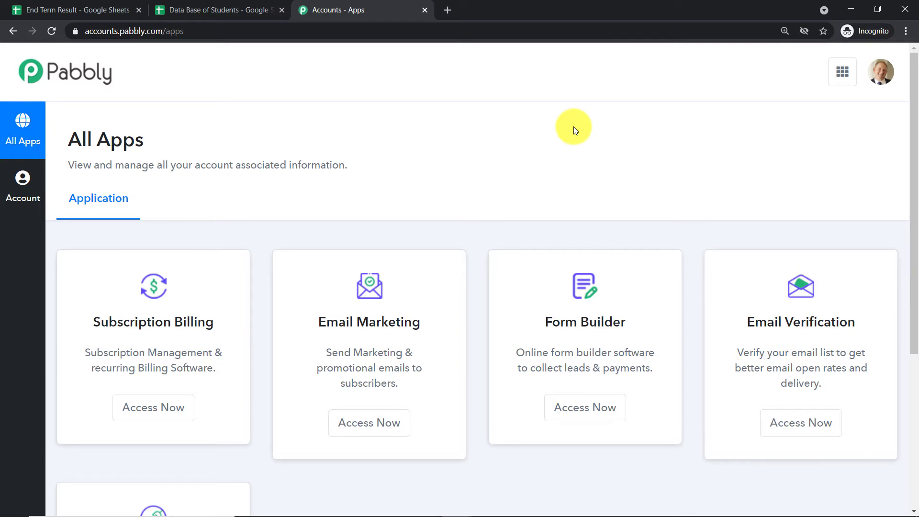
pyautogui.scroll(-5, 573, 126)
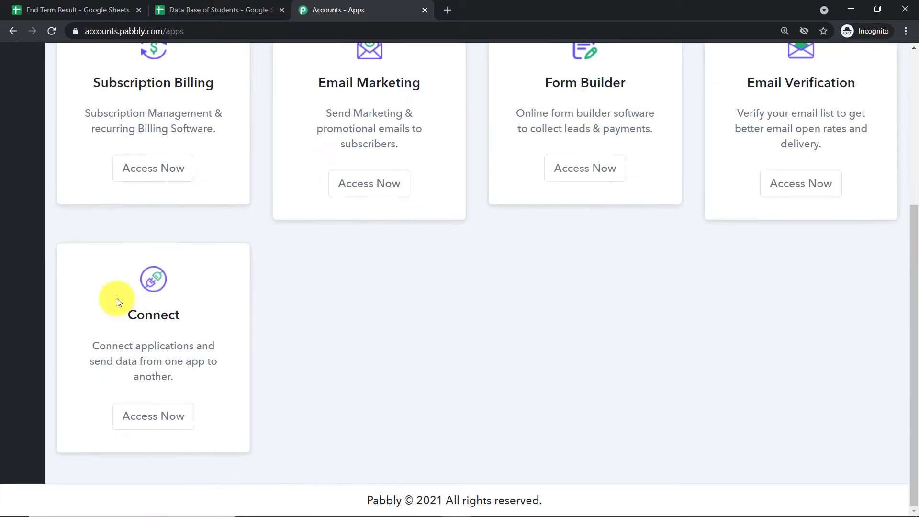
pyautogui.click(180, 415)
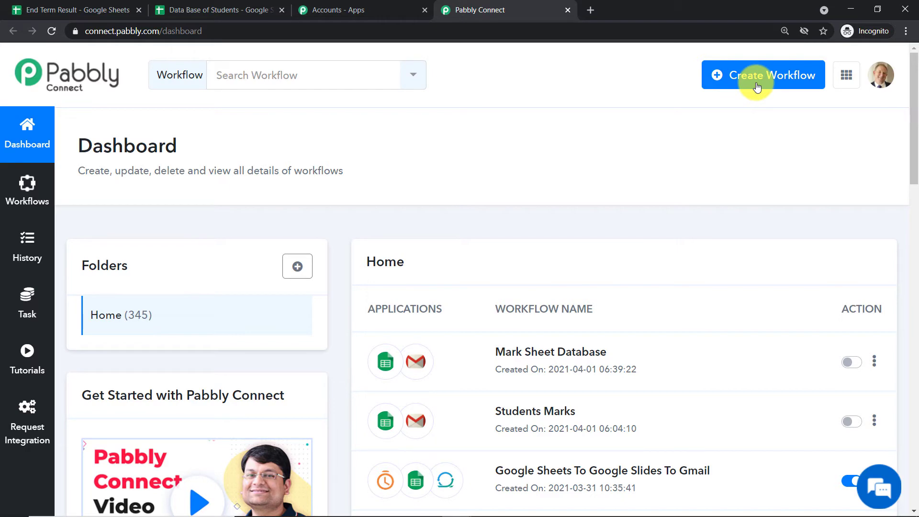
# Create a workflow named 'Google Sheets to Gmail to Send Examination Results'.
pyautogui.click(757, 87)
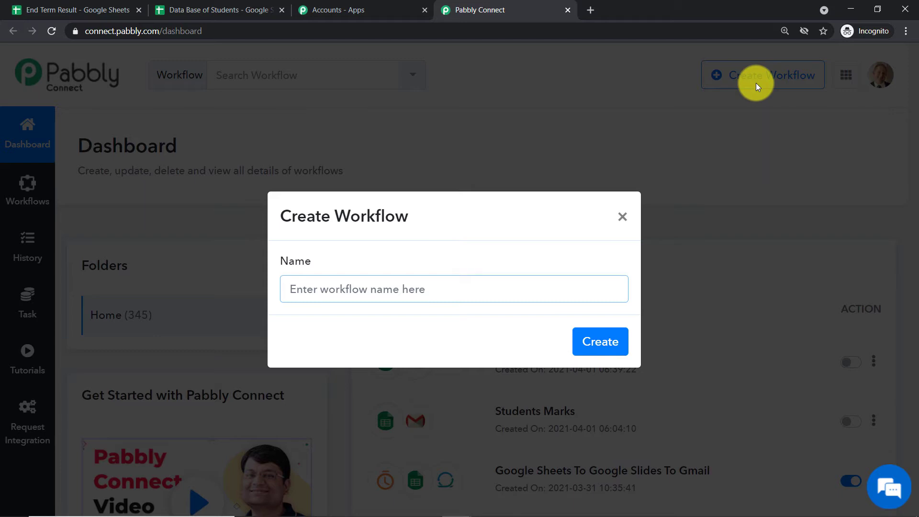
pyautogui.write('Google Sh')
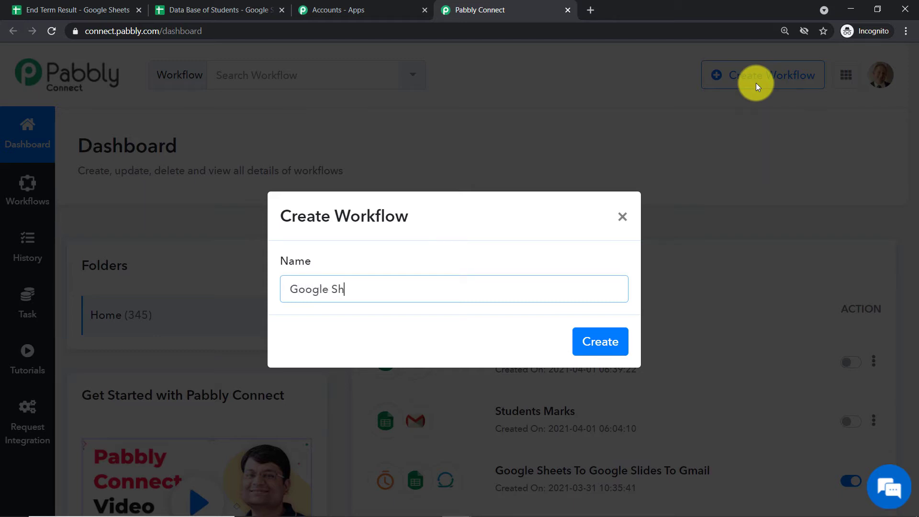
pyautogui.write('eets to Gmail to Send ')
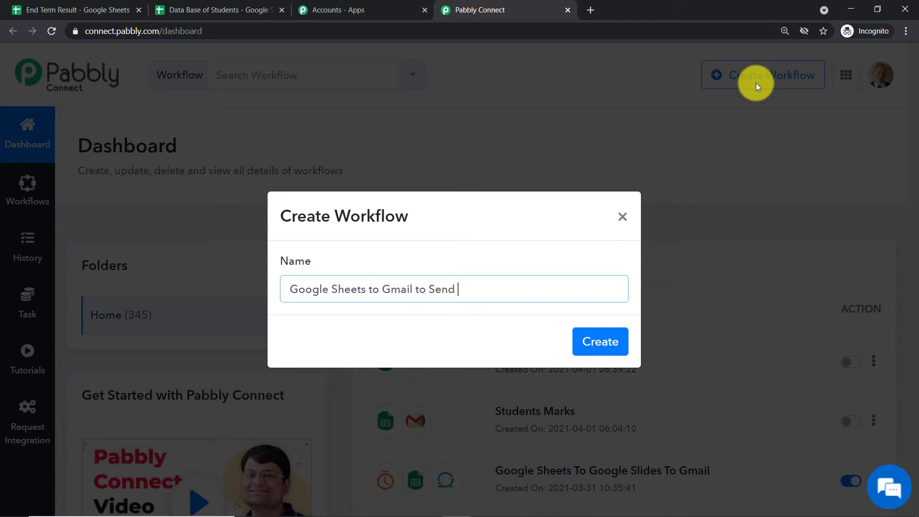
pyautogui.write('Examination Results')
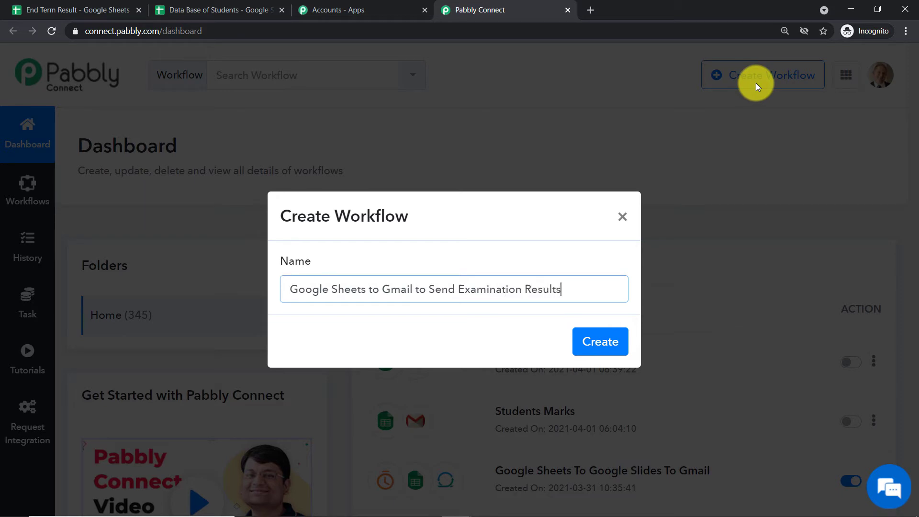
pyautogui.click(616, 342)
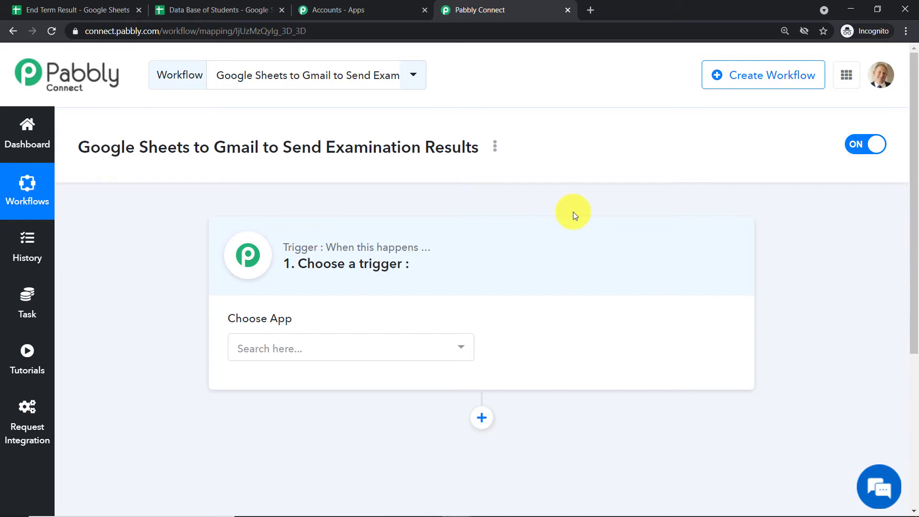
# Set the trigger to Google Sheets' New Spreadsheet Row, then switch to the Data Base of Students tab.
pyautogui.click(360, 352)
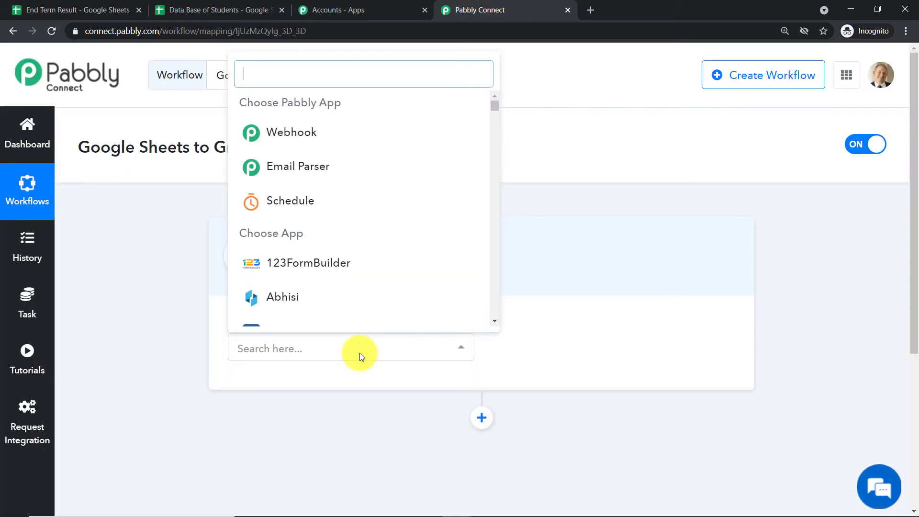
pyautogui.write('google')
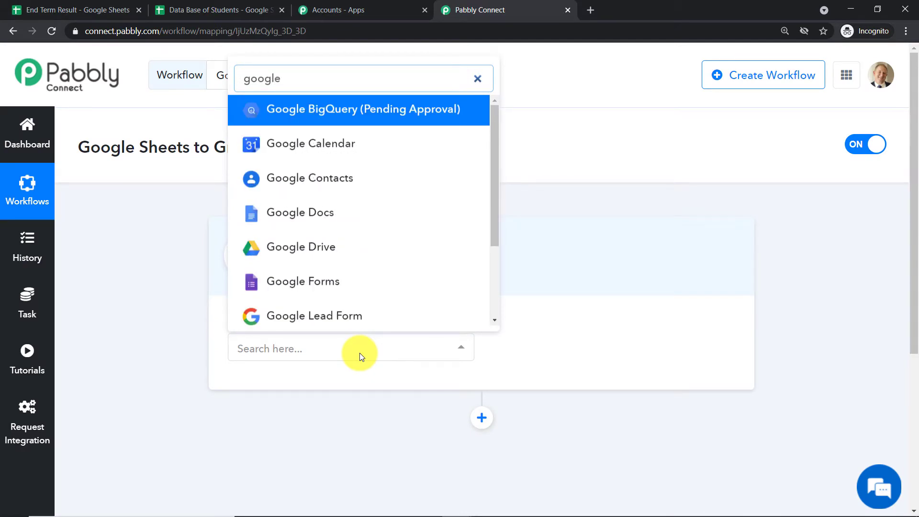
pyautogui.write(' sheet')
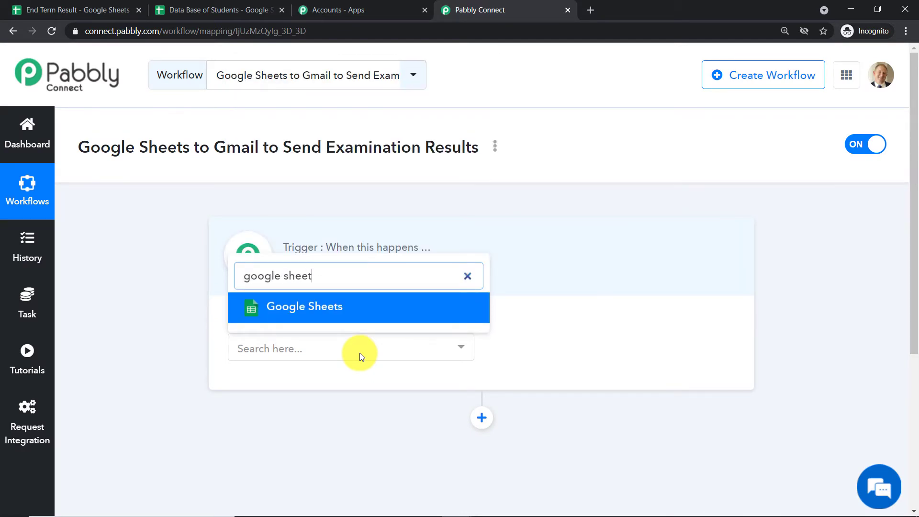
pyautogui.click(304, 311)
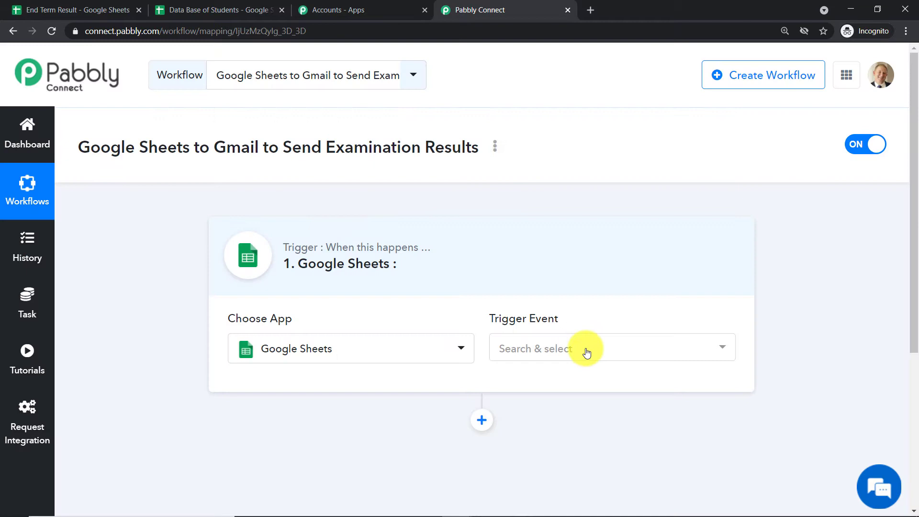
pyautogui.click(585, 353)
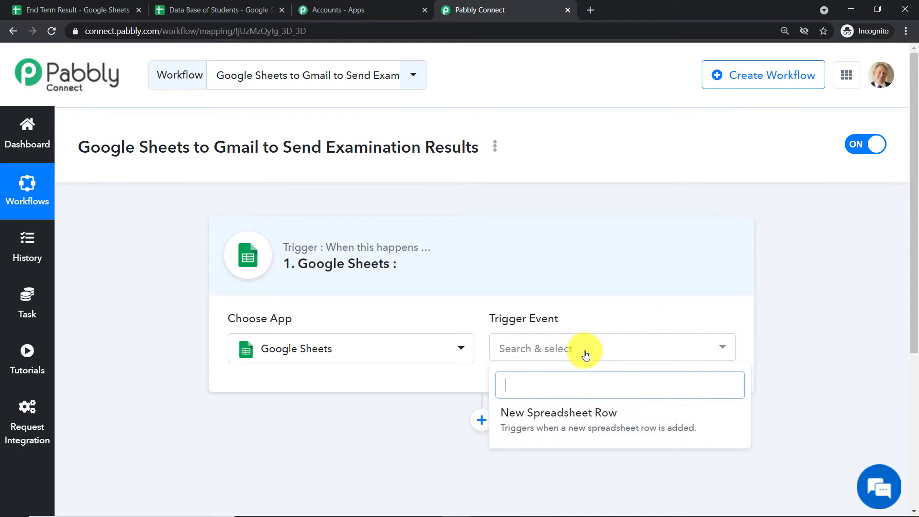
pyautogui.click(581, 421)
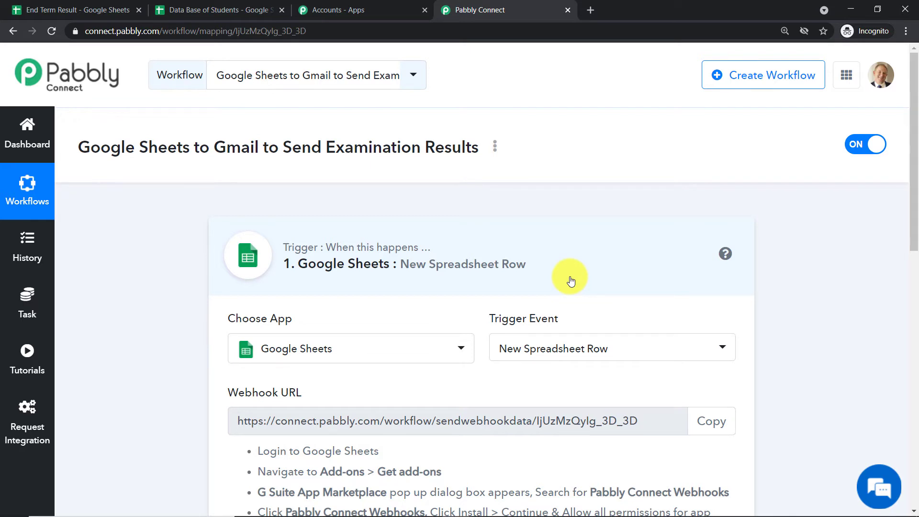
pyautogui.click(240, 9)
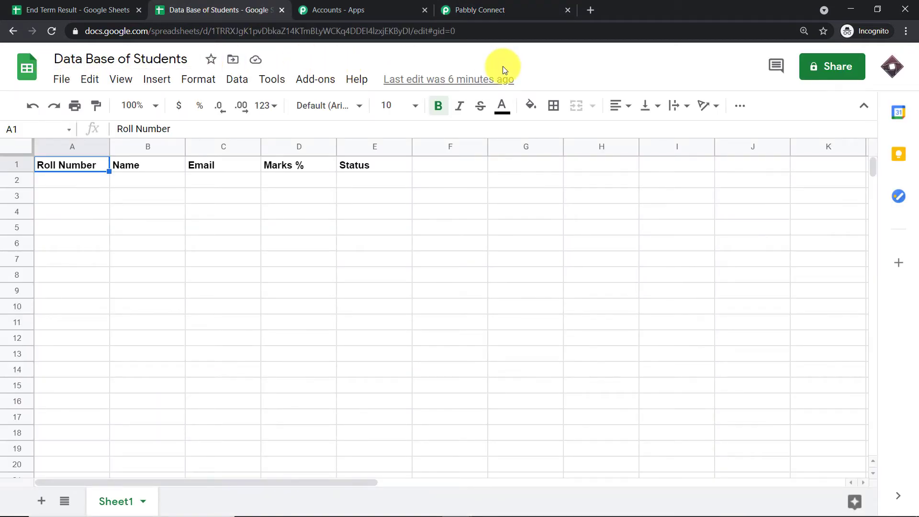
# Close the End Term Result spreadsheet and open Add-ons > Get add-ons in Data Base of Students.
pyautogui.click(139, 10)
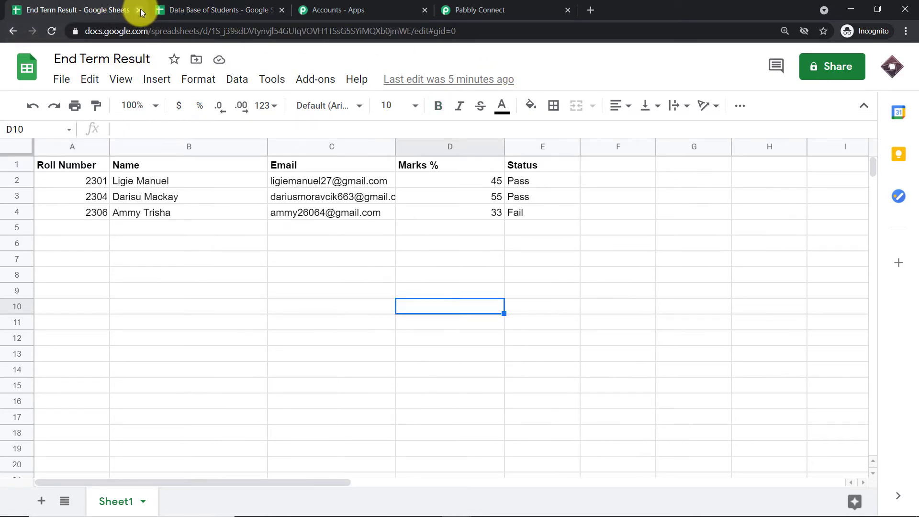
pyautogui.click(140, 9)
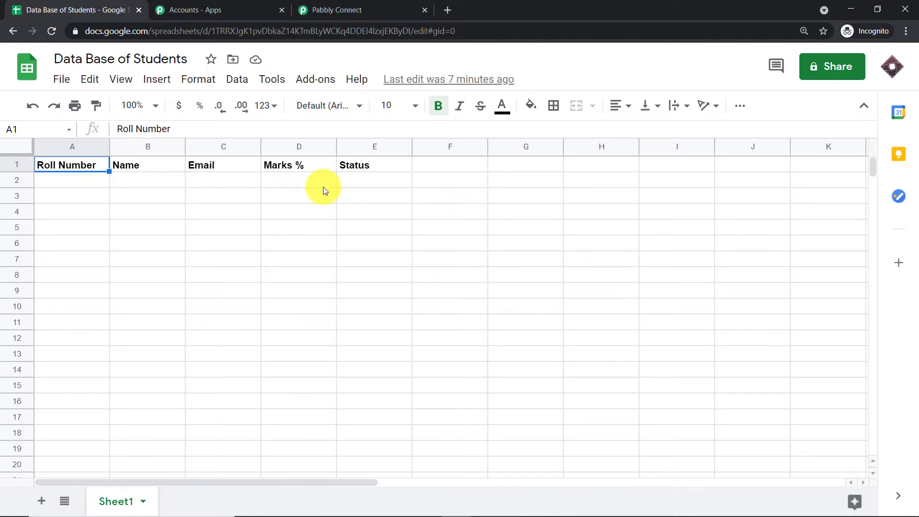
pyautogui.click(328, 81)
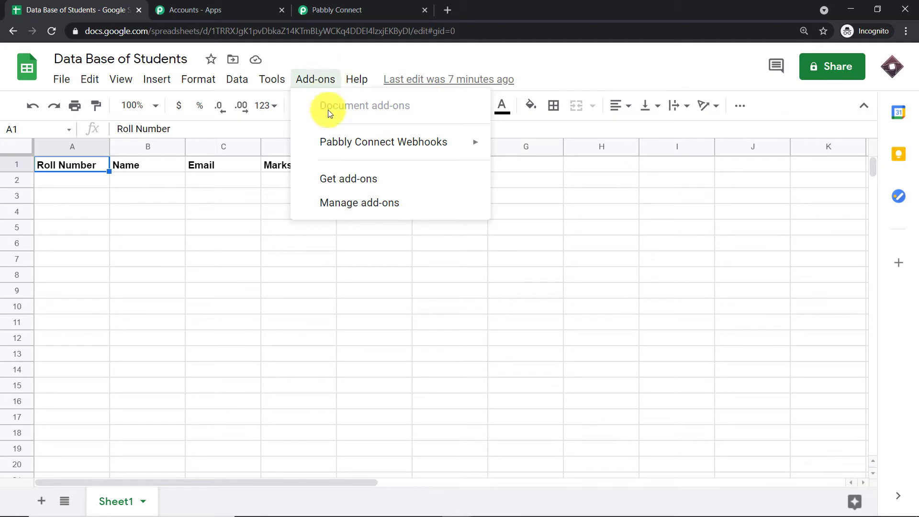
pyautogui.moveTo(335, 143)
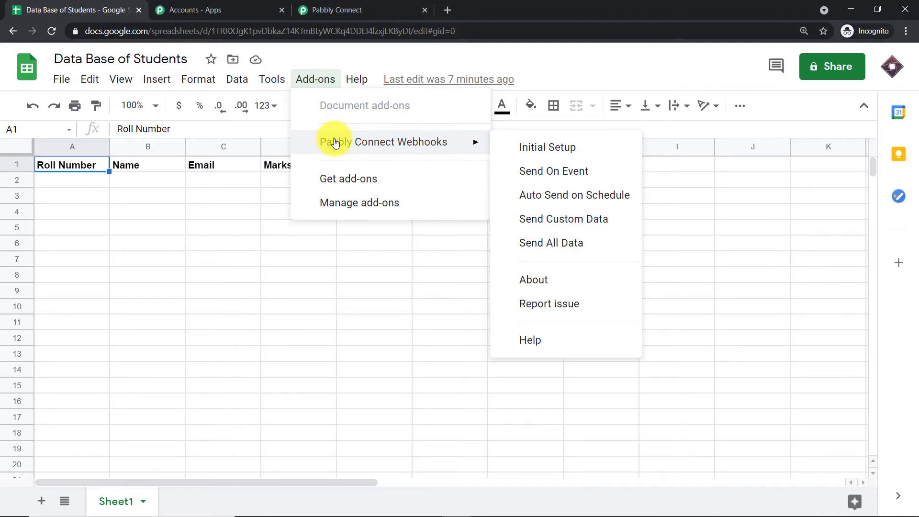
pyautogui.click(344, 183)
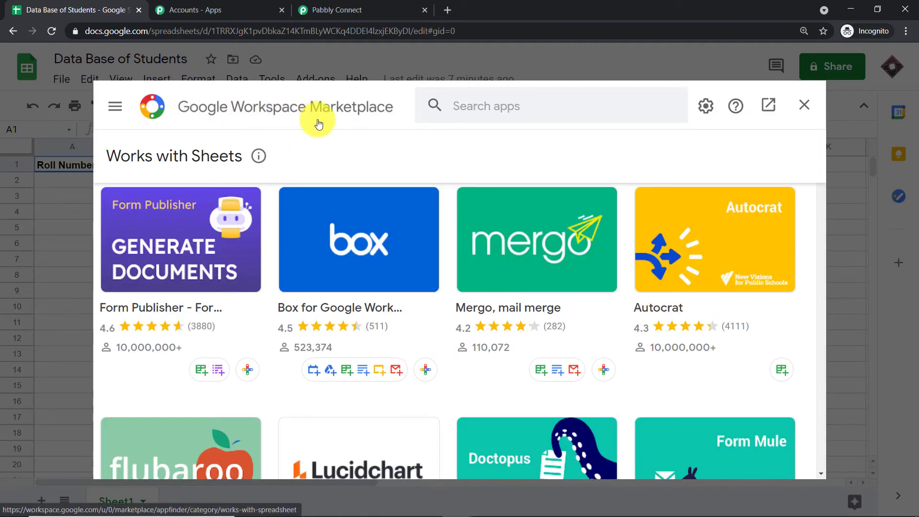
# Find Pabbly Connect Webhooks in the Marketplace, close it, and launch the add-on's Initial Setup.
pyautogui.click(498, 107)
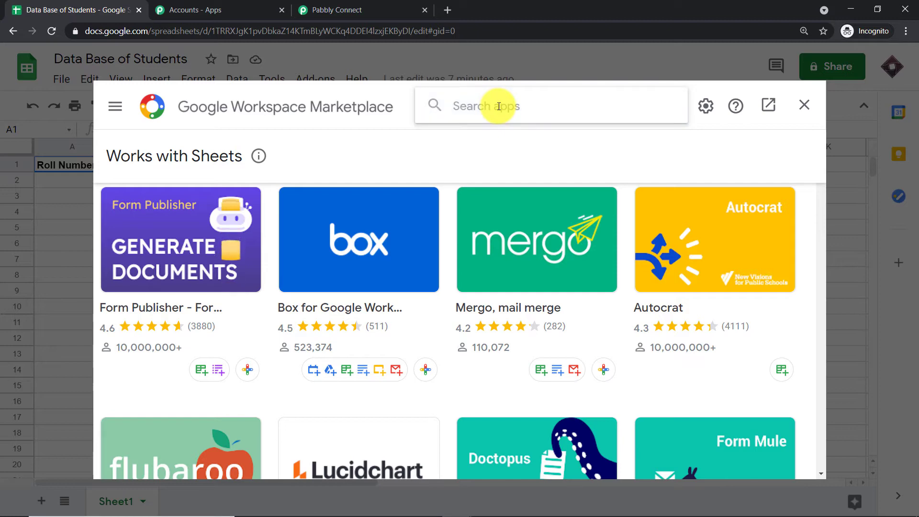
pyautogui.write('pabb')
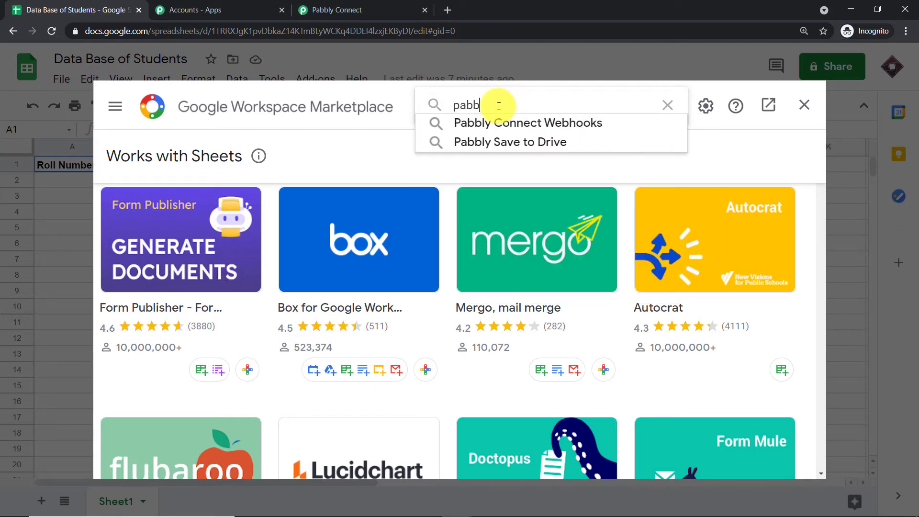
pyautogui.click(501, 117)
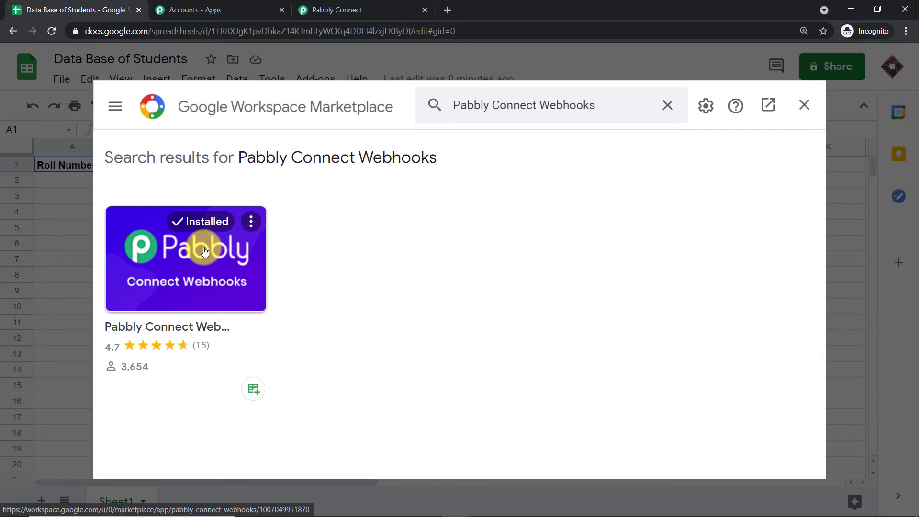
pyautogui.click(805, 108)
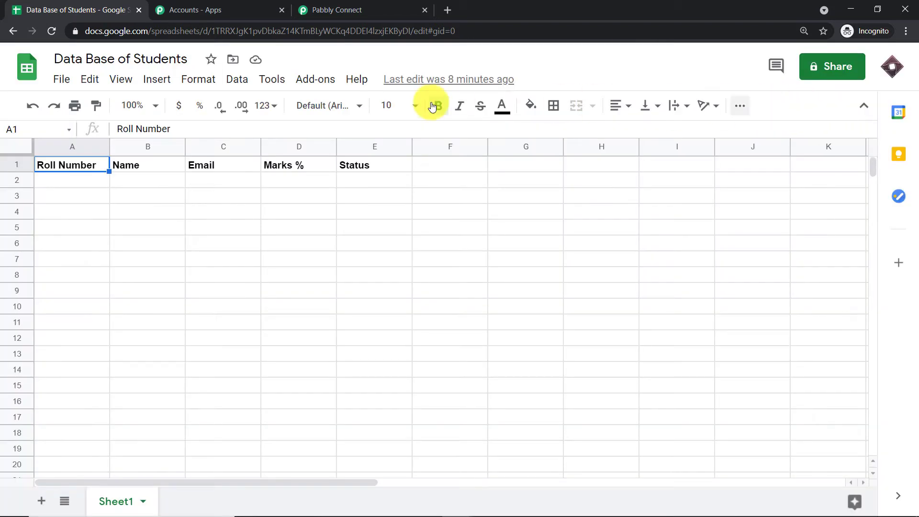
pyautogui.click(317, 80)
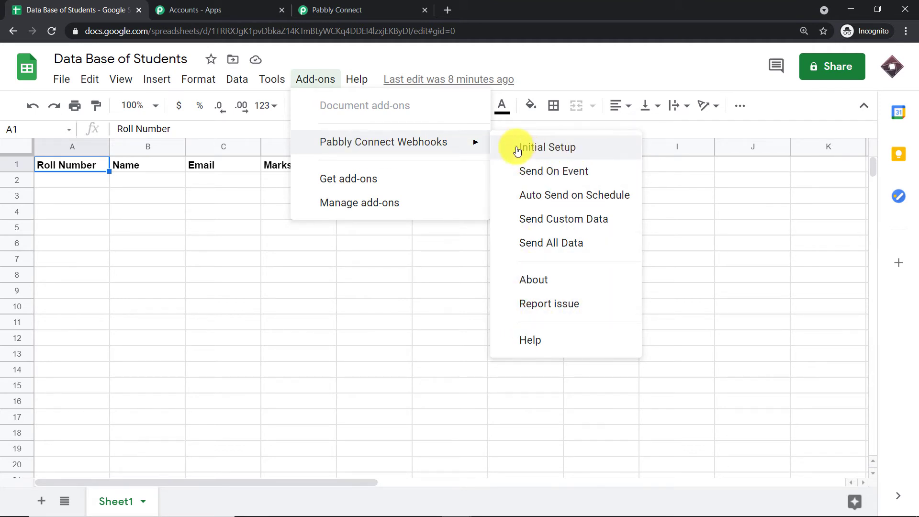
pyautogui.click(558, 152)
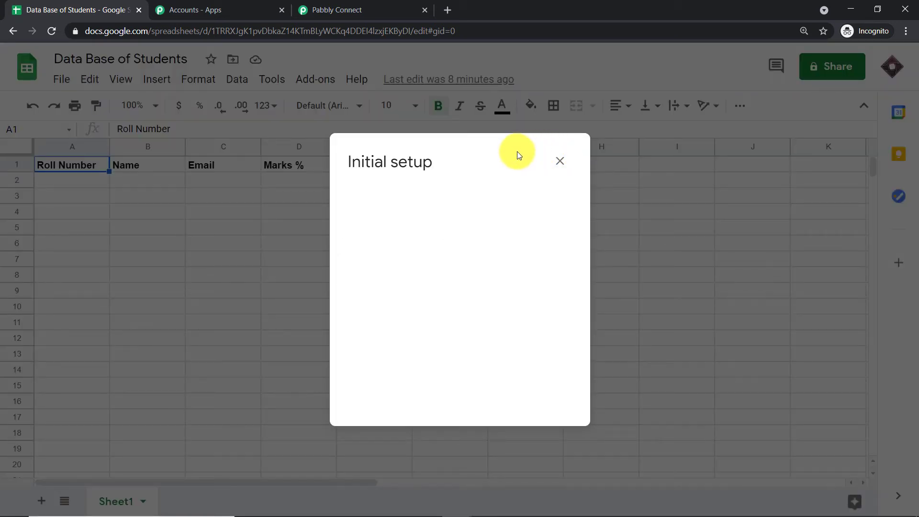
# Close the blank Initial setup dialog and relaunch Pabbly Connect Webhooks > Initial Setup.
pyautogui.click(560, 162)
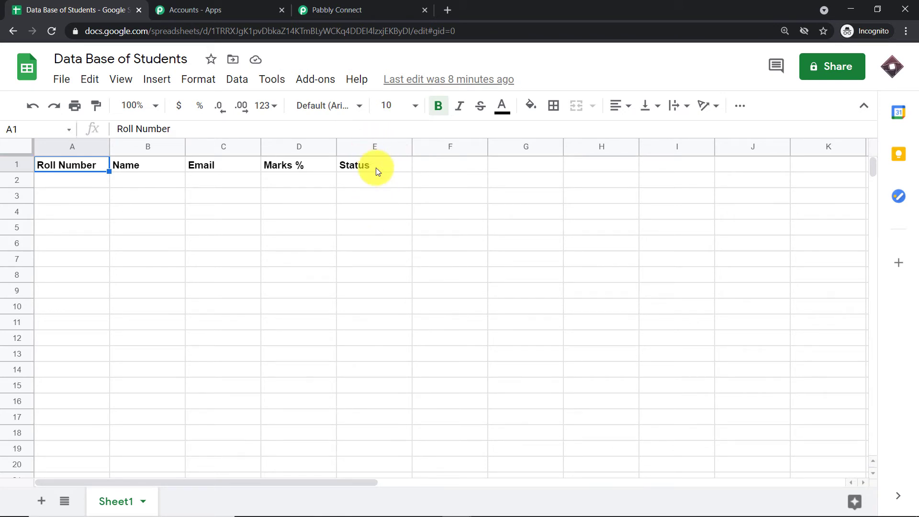
pyautogui.click(311, 80)
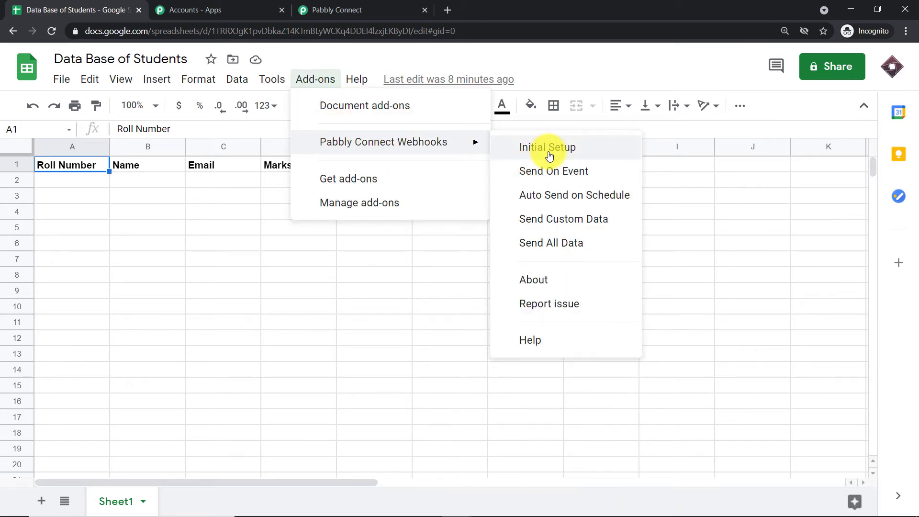
pyautogui.click(549, 156)
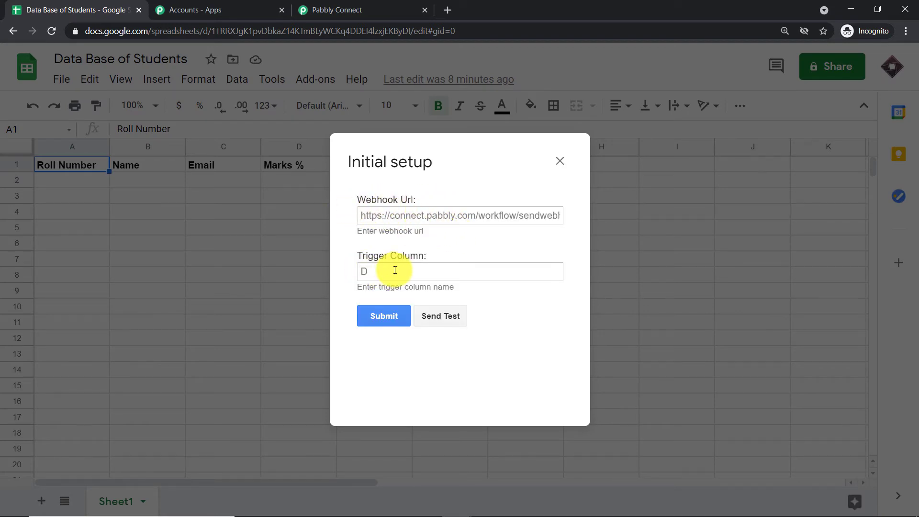
# Copy the workflow's webhook URL from Pabbly and paste it into the Webhook Url field.
pyautogui.click(349, 8)
pyautogui.click(702, 427)
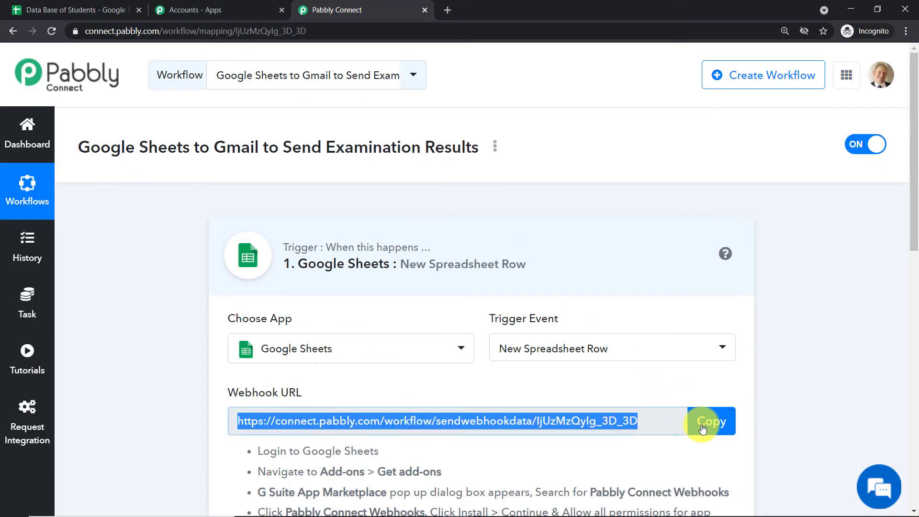
pyautogui.click(125, 11)
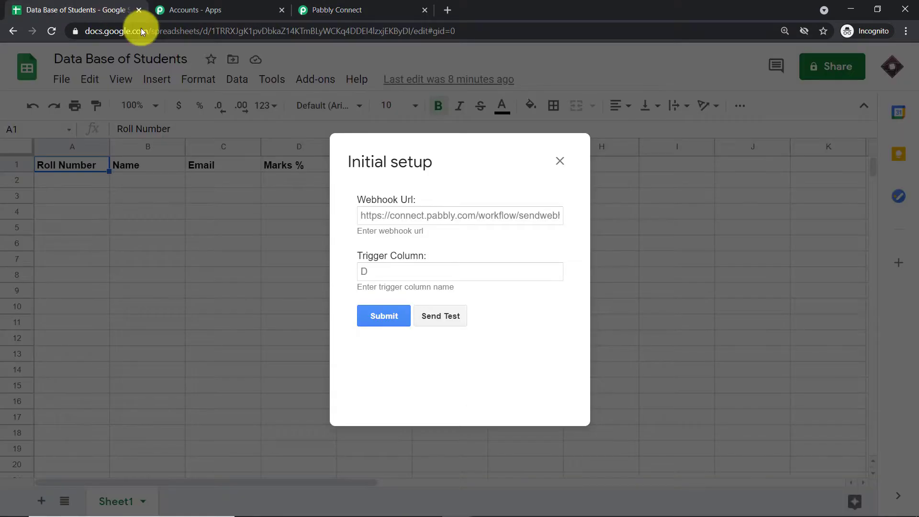
pyautogui.click(376, 213)
pyautogui.rightClick(377, 214)
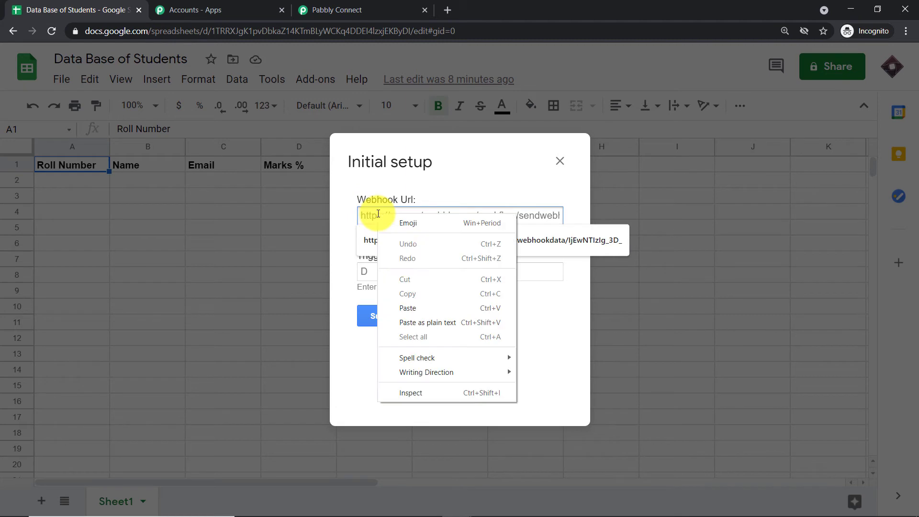
pyautogui.click(423, 308)
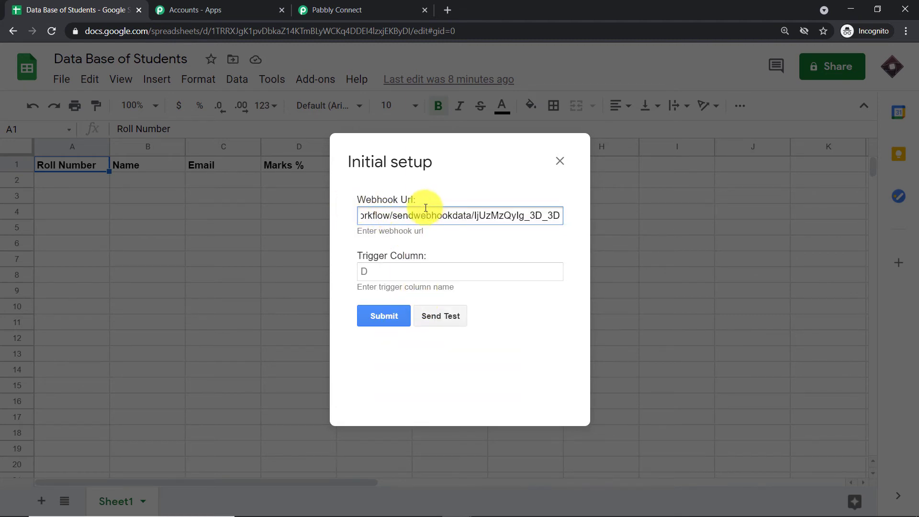
# Set the Trigger Column to E and submit the setup.
pyautogui.click(378, 267)
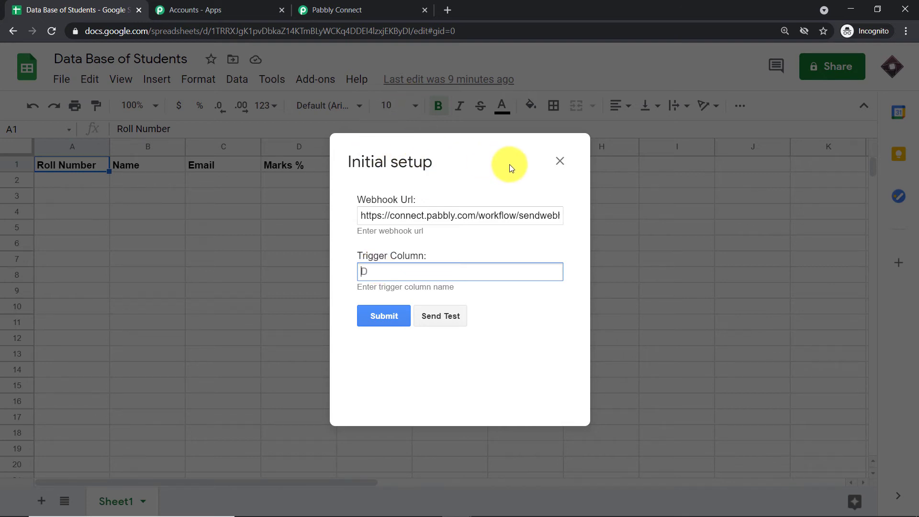
pyautogui.write('E')
pyautogui.click(372, 315)
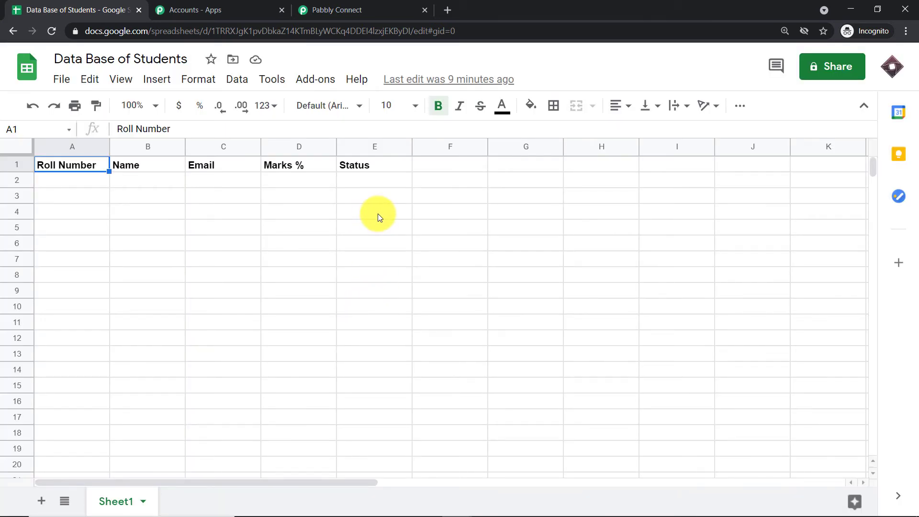
# Enable Pabbly Connect Webhooks > Send On Event for the student sheet.
pyautogui.click(315, 79)
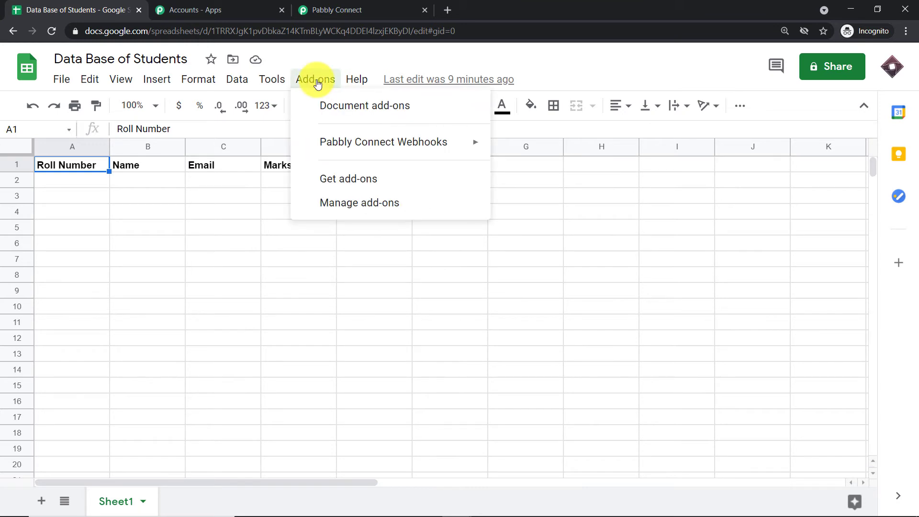
pyautogui.moveTo(335, 141)
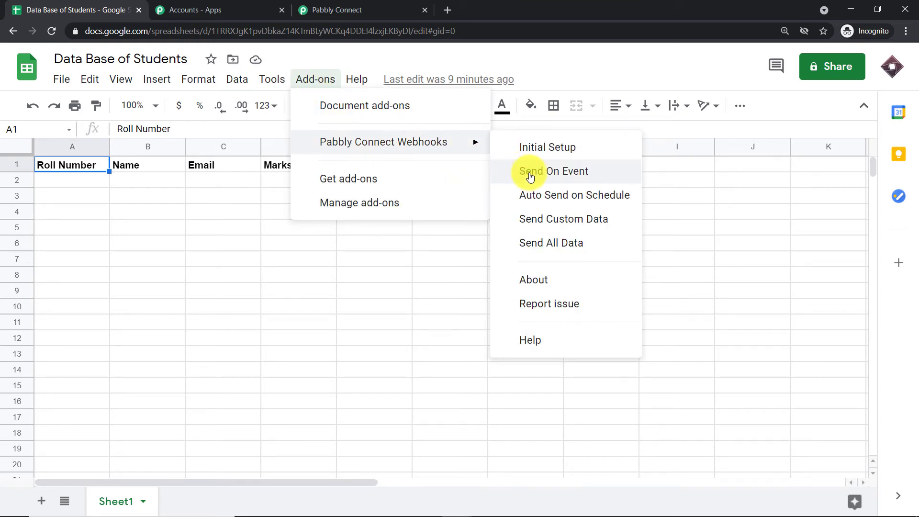
pyautogui.click(530, 177)
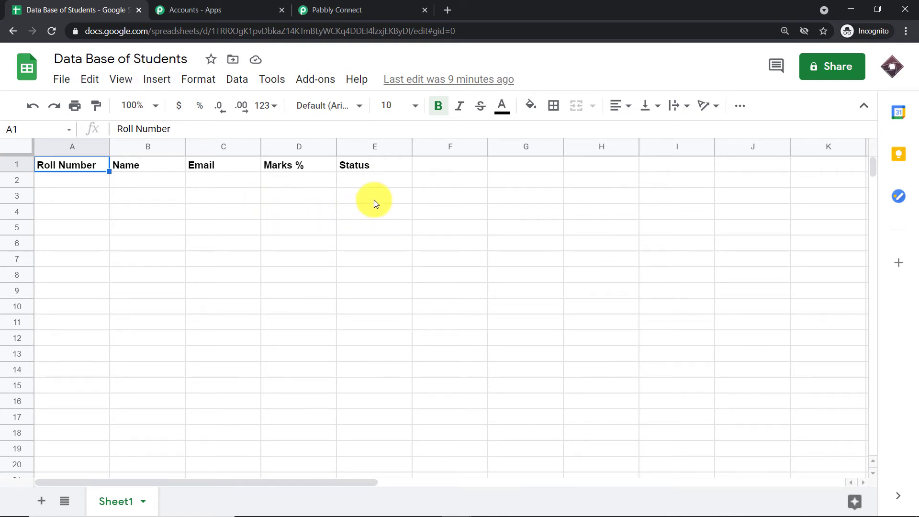
# Start capturing the webhook response in Pabbly Connect, then return to the student spreadsheet.
pyautogui.click(349, 9)
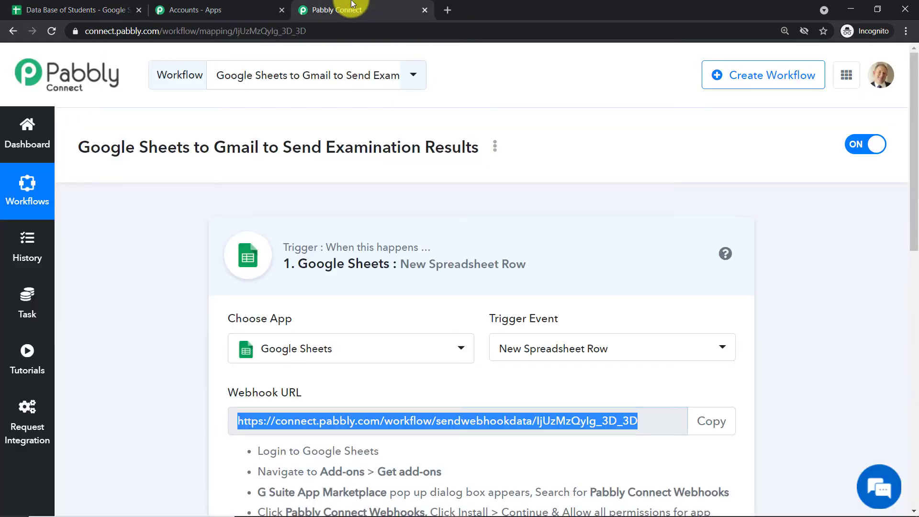
pyautogui.scroll(-5, 455, 205)
pyautogui.scroll(-5, 463, 220)
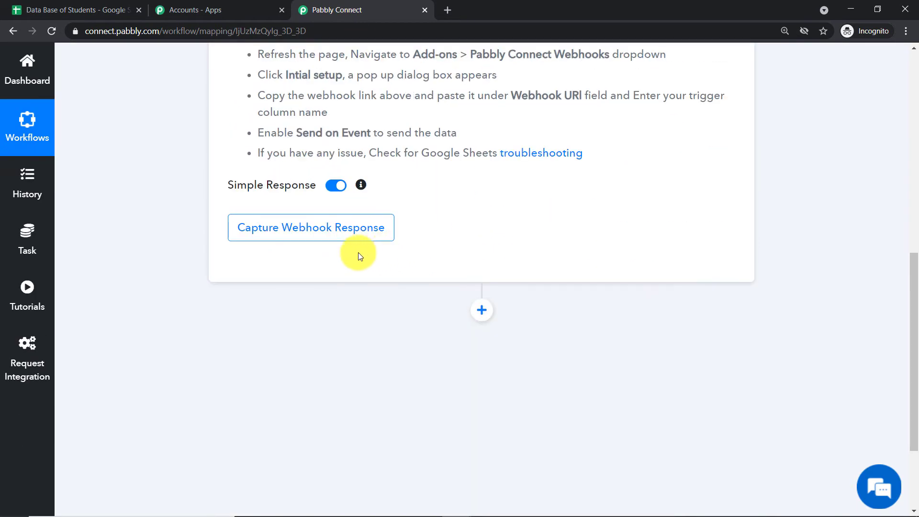
pyautogui.click(305, 238)
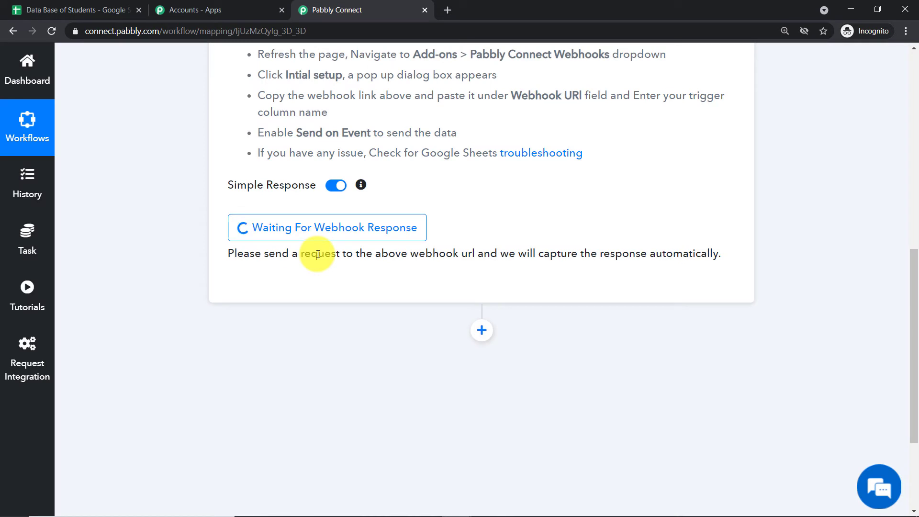
pyautogui.click(97, 6)
pyautogui.click(97, 184)
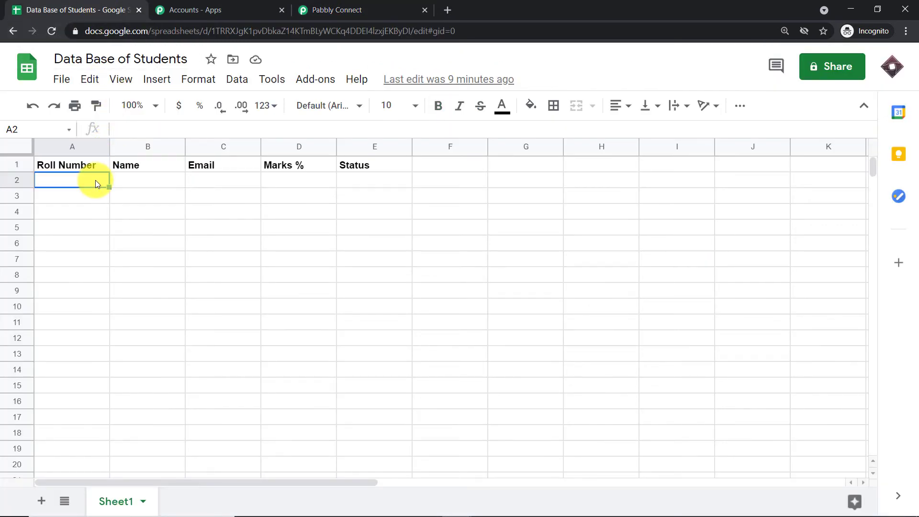
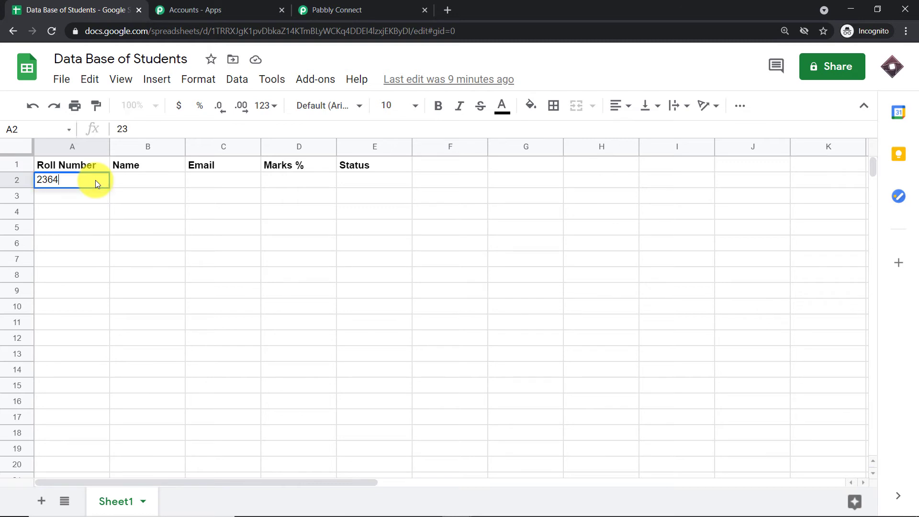
pyautogui.click(151, 180)
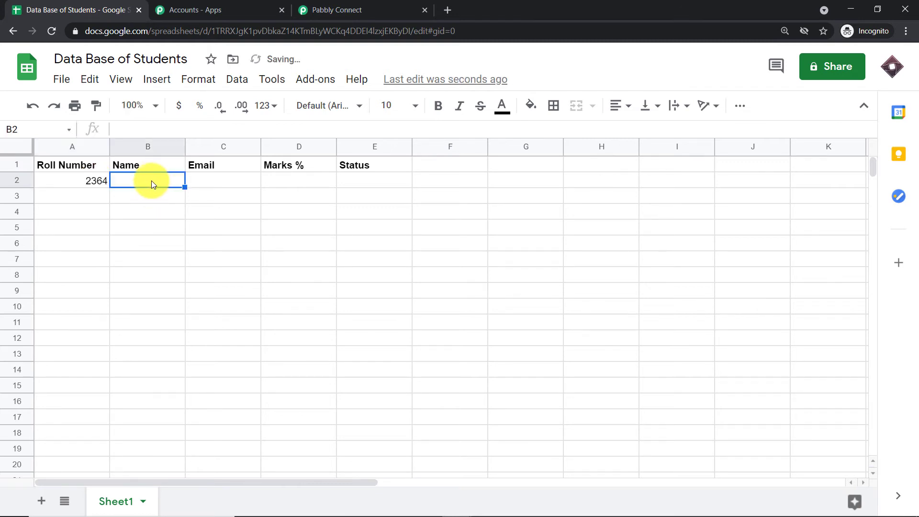
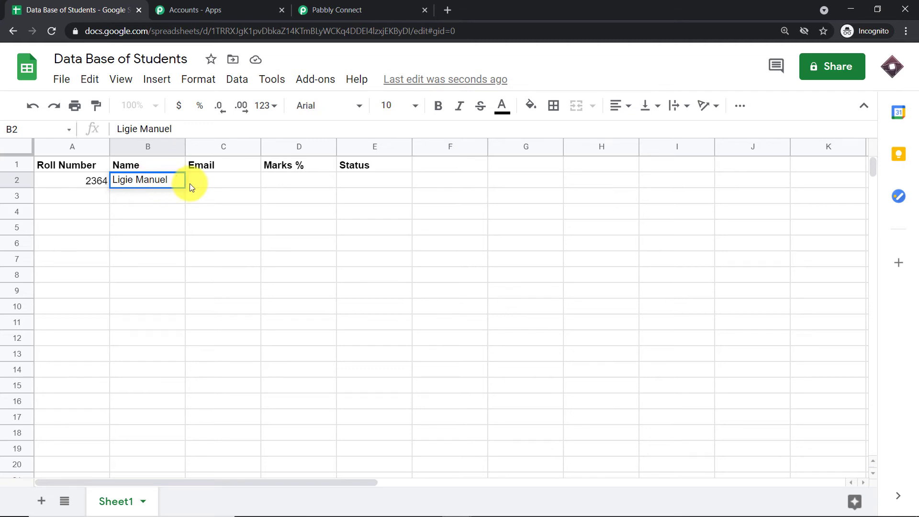
pyautogui.click(215, 180)
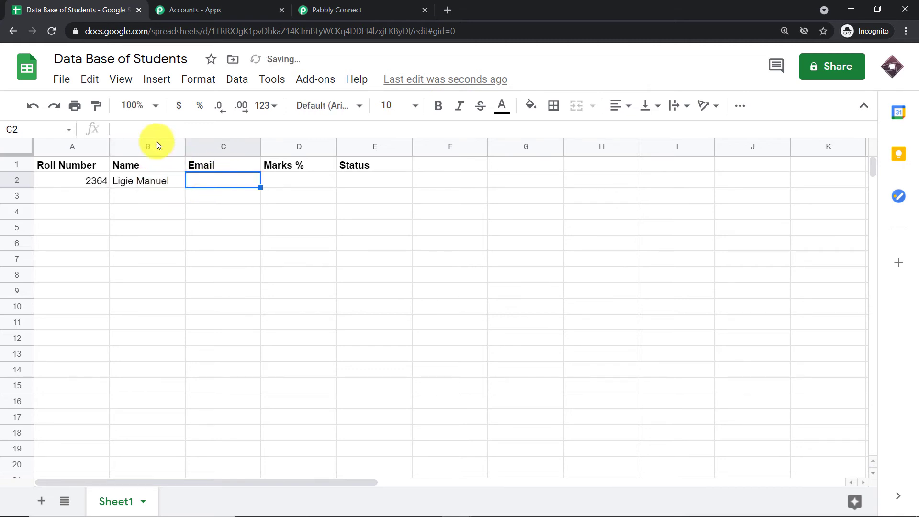
pyautogui.click(150, 131)
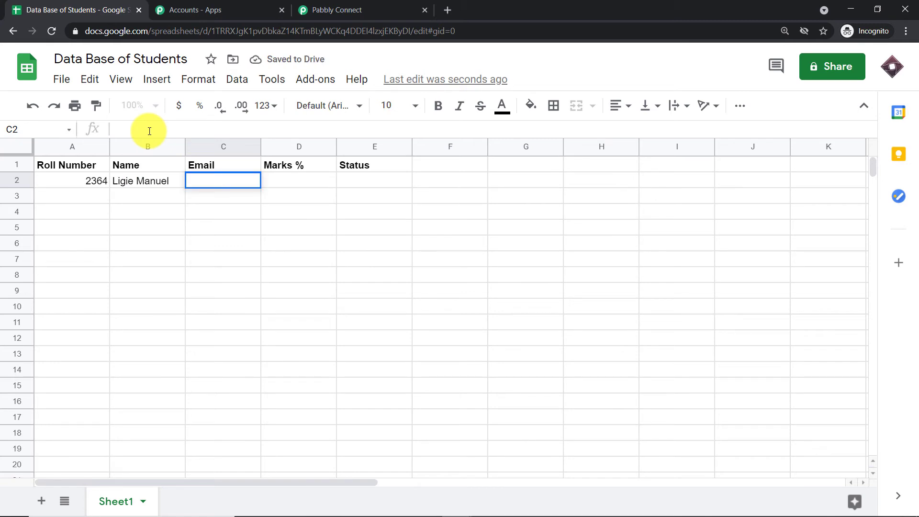
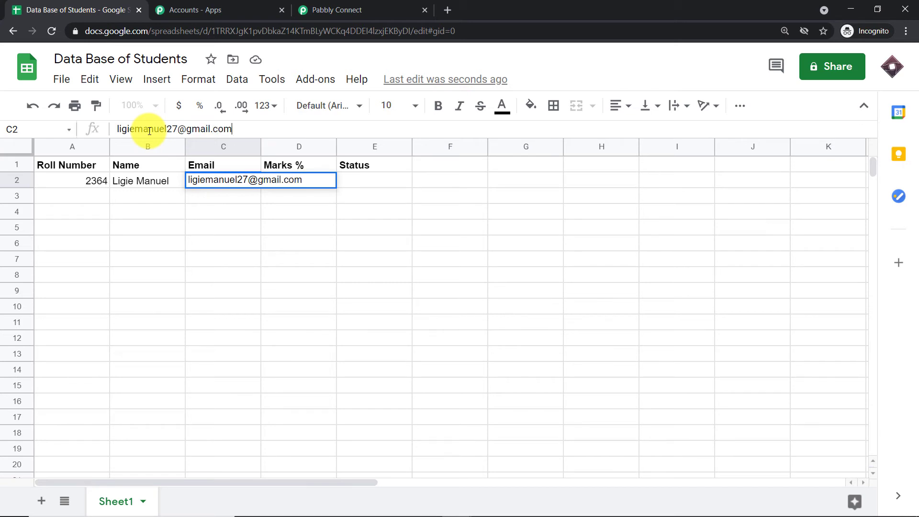
pyautogui.click(275, 200)
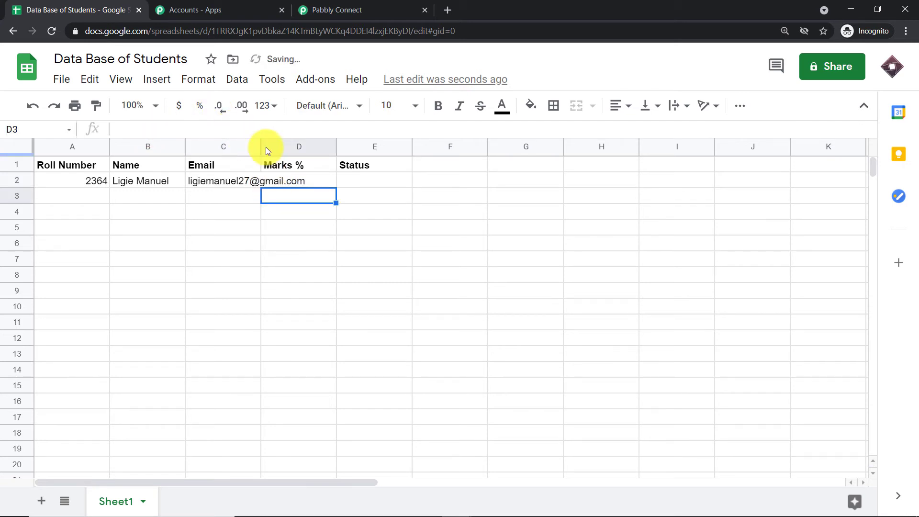
pyautogui.moveTo(261, 144); pyautogui.dragTo(298, 146)
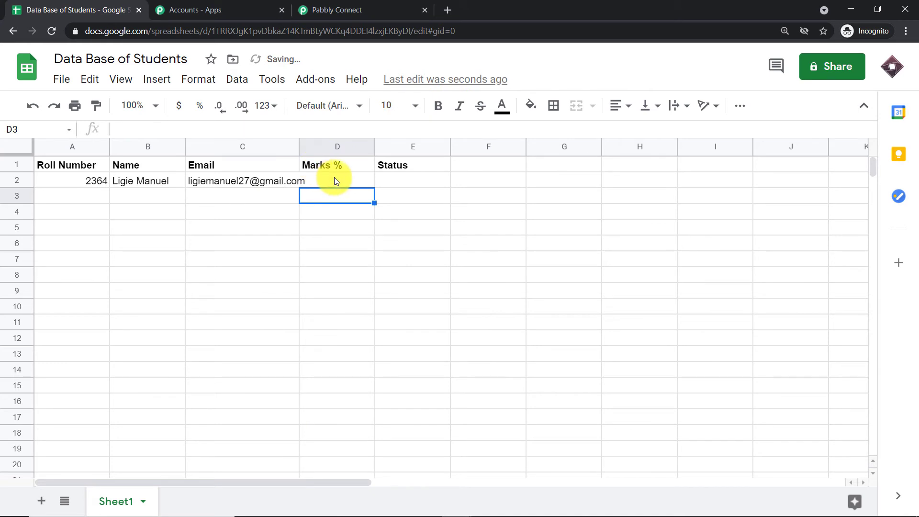
# Enter 95 in Marks % and Pass in Status, then dismiss the battery notification.
pyautogui.click(334, 178)
pyautogui.write('95')
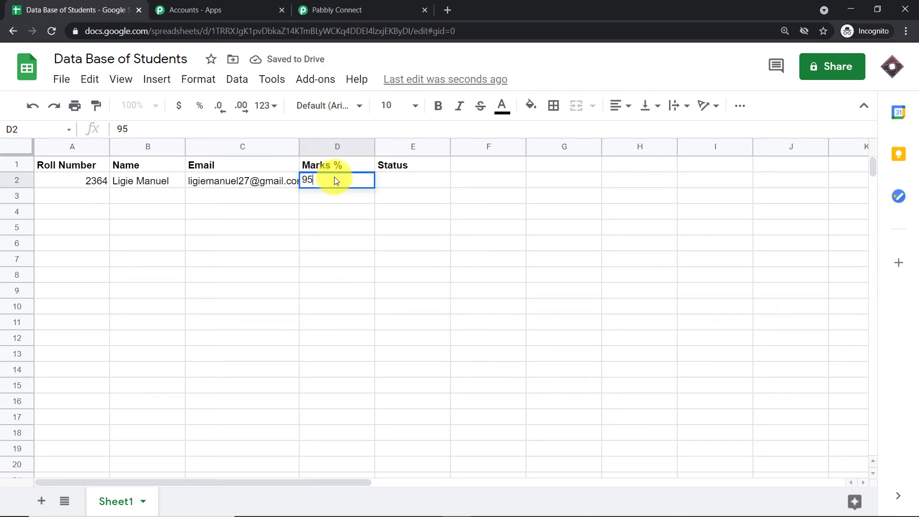
pyautogui.click(401, 179)
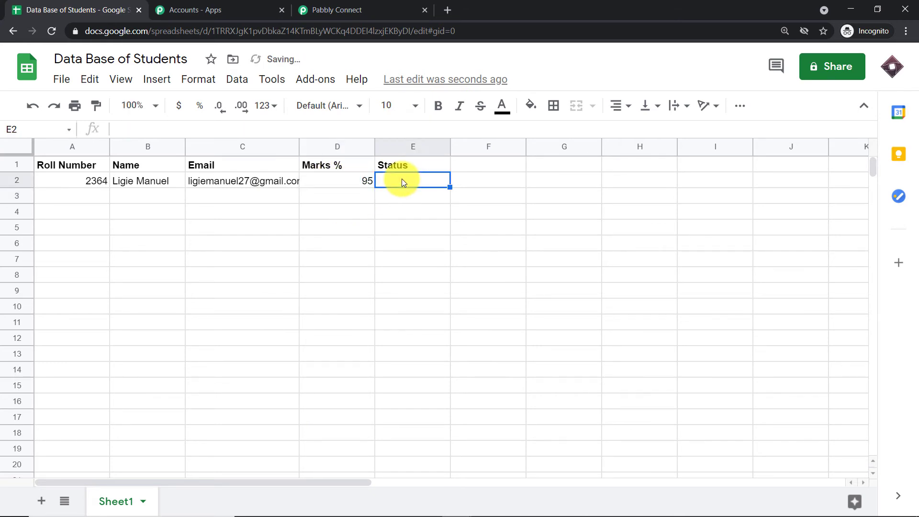
pyautogui.write('Pass')
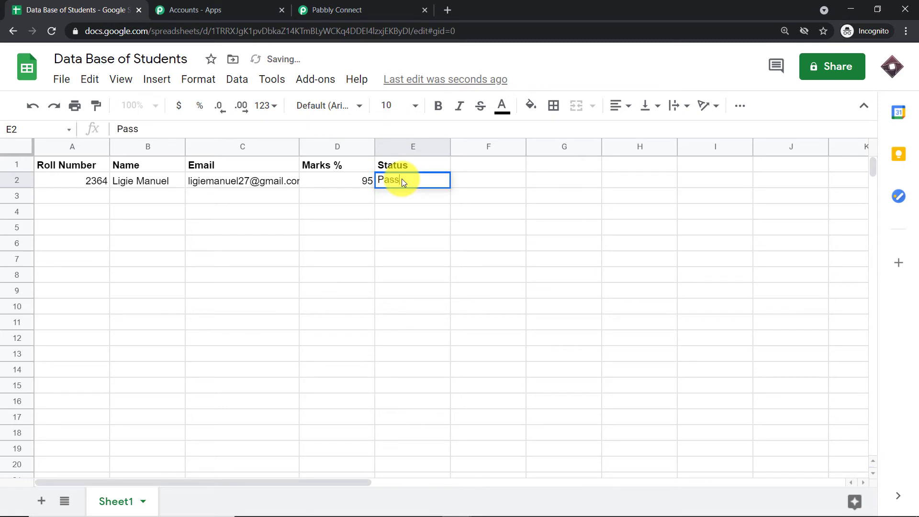
pyautogui.click(333, 216)
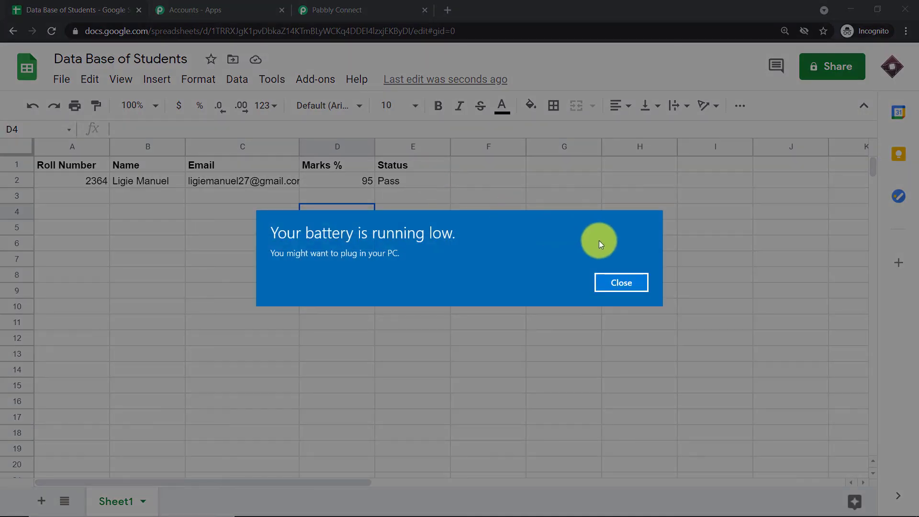
pyautogui.click(619, 282)
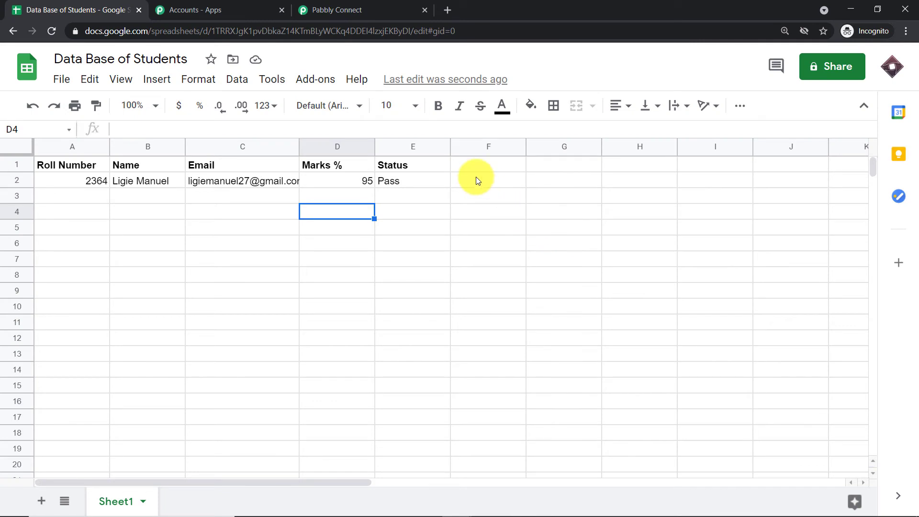
pyautogui.click(352, 15)
pyautogui.scroll(-3, 569, 181)
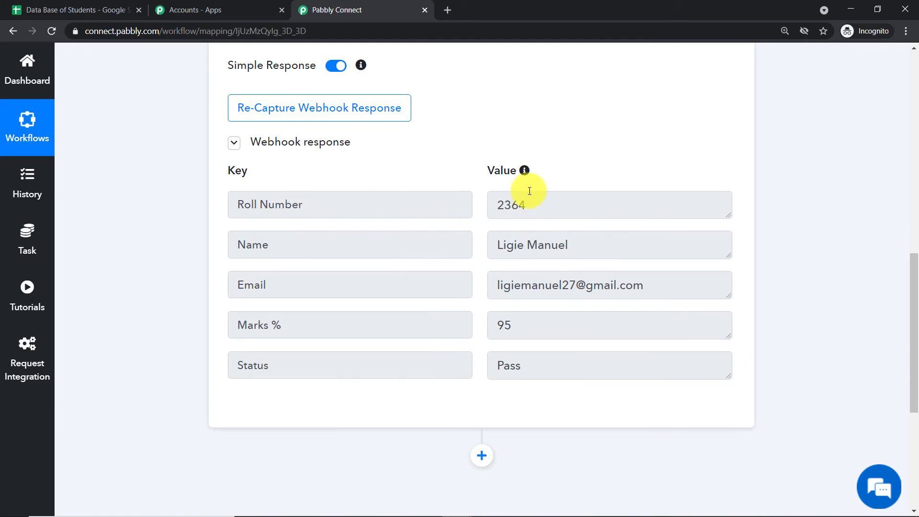
pyautogui.click(84, 10)
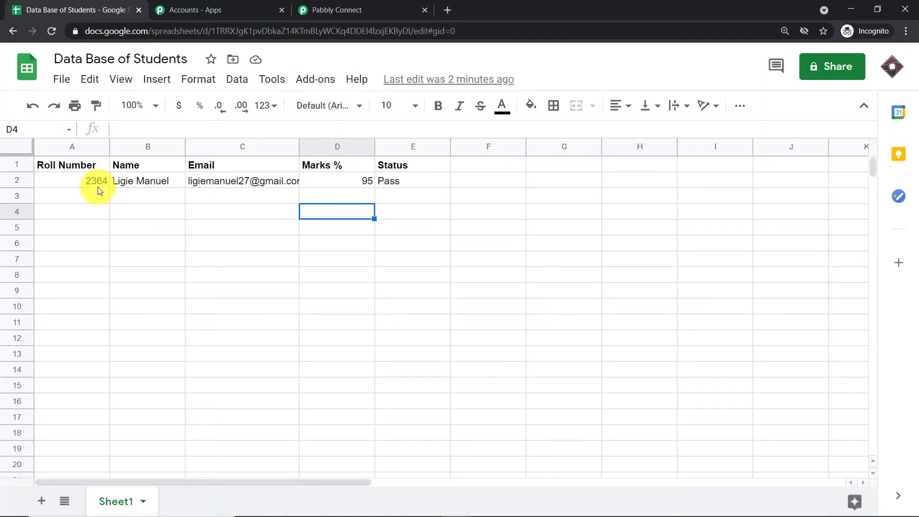
pyautogui.click(369, 4)
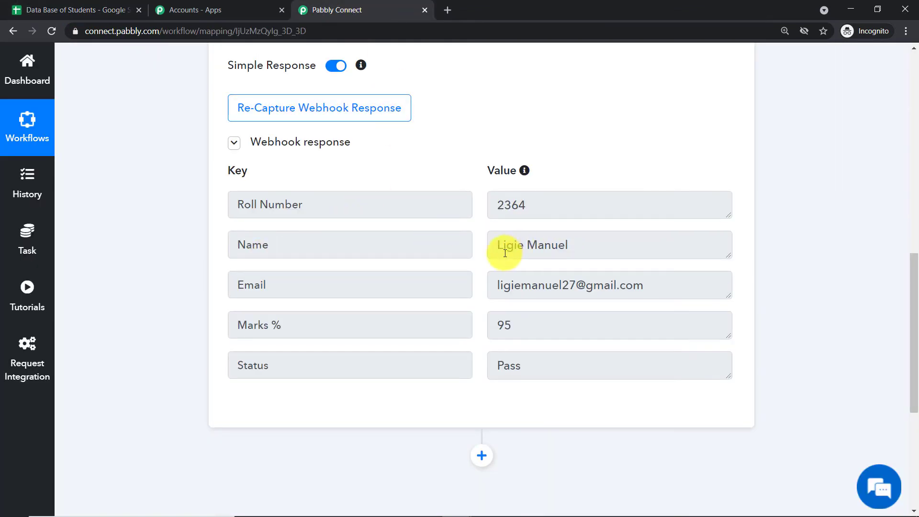
pyautogui.click(95, 10)
pyautogui.click(146, 182)
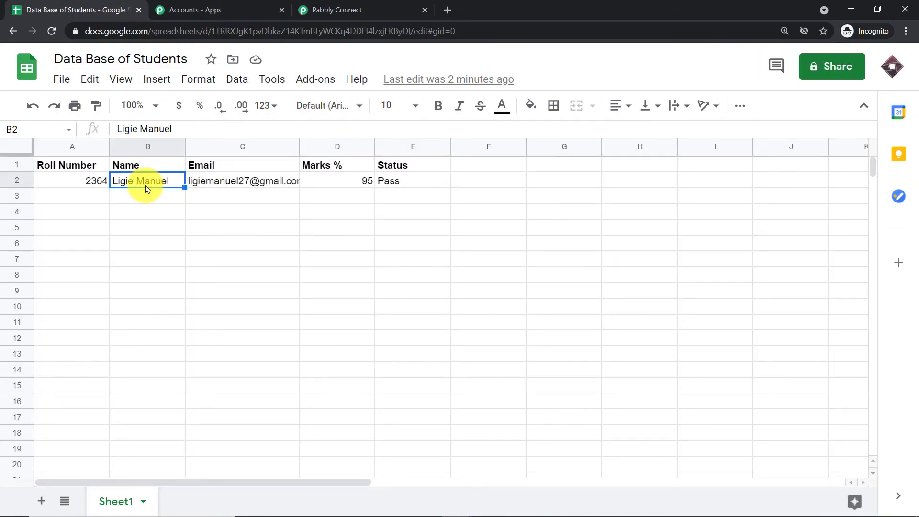
pyautogui.click(330, 4)
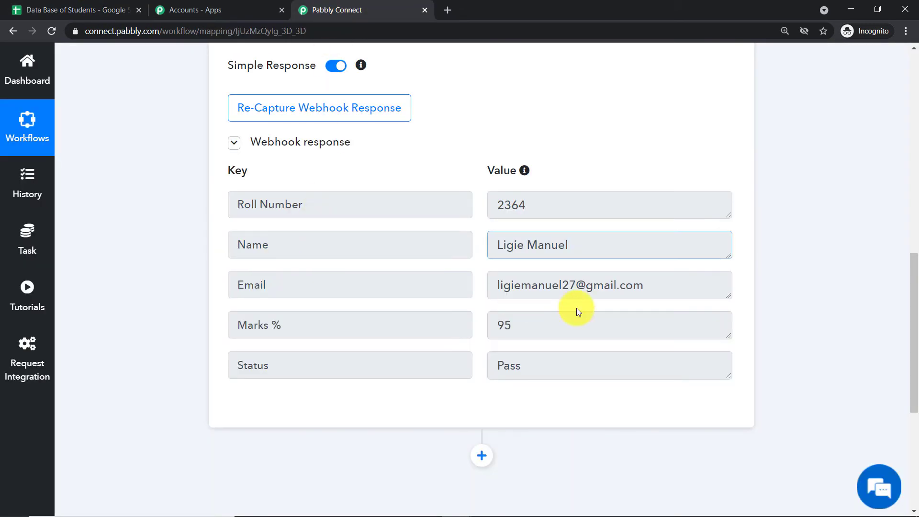
pyautogui.click(129, 5)
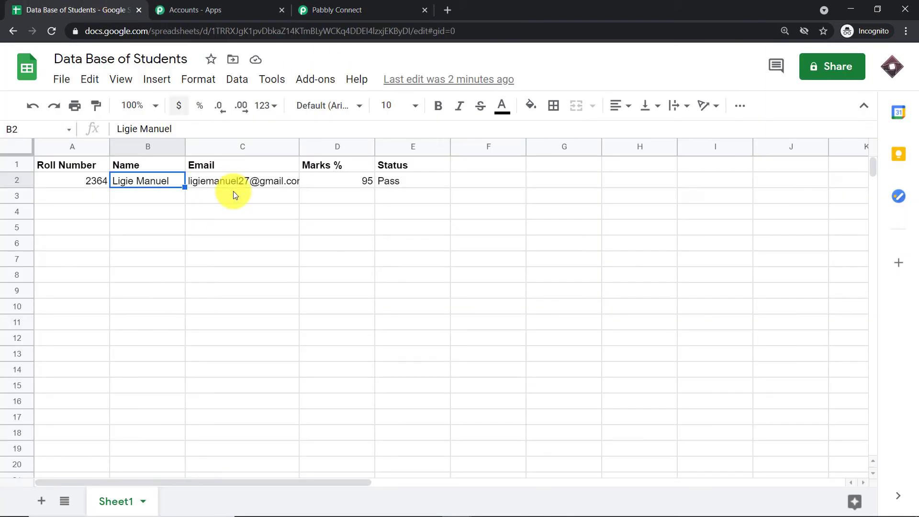
pyautogui.click(416, 6)
pyautogui.click(99, 10)
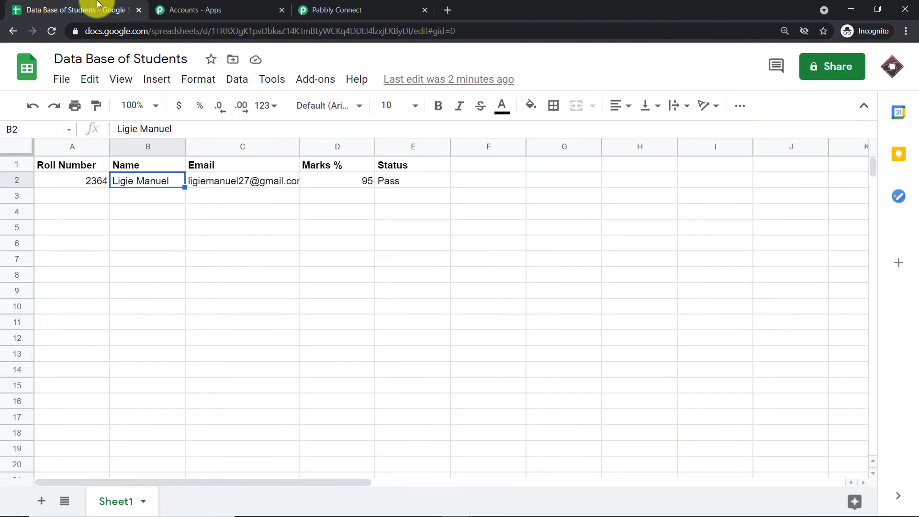
pyautogui.click(319, 8)
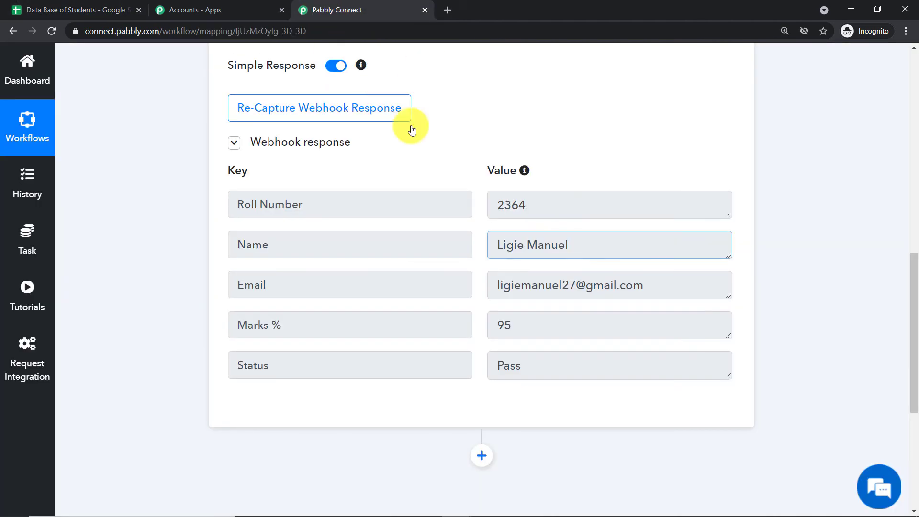
pyautogui.scroll(-1, 483, 335)
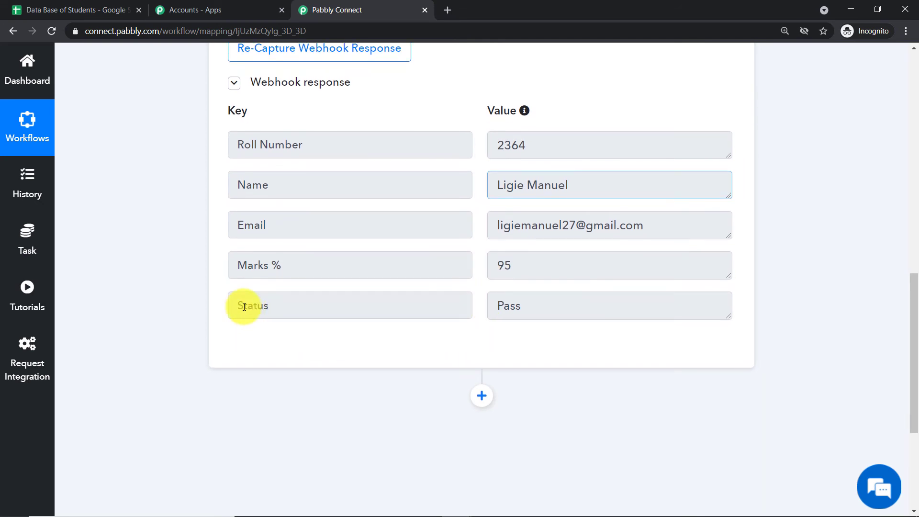
pyautogui.click(95, 9)
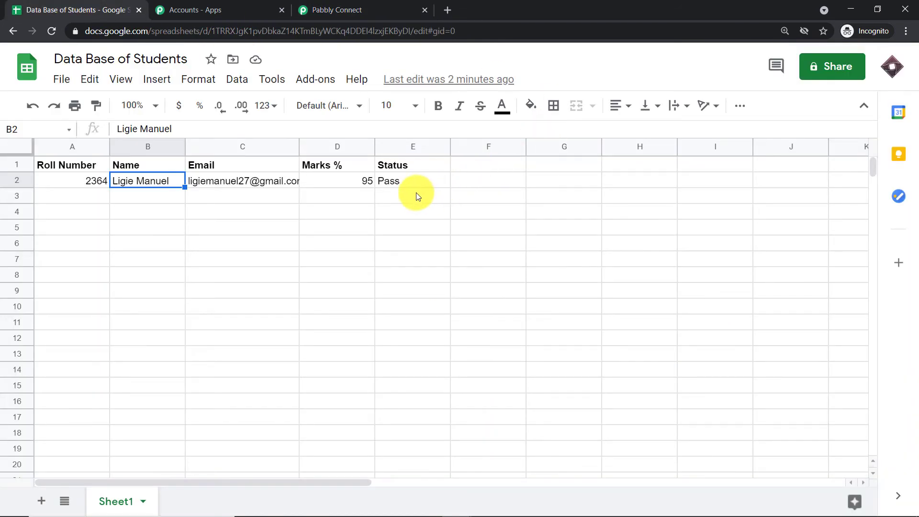
pyautogui.click(390, 8)
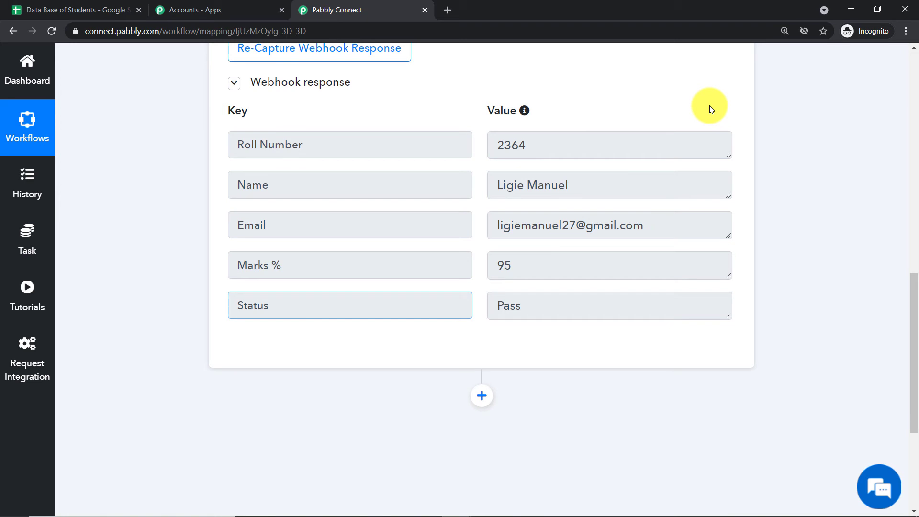
# Add a new action step below the webhook trigger.
pyautogui.scroll(-3, 709, 105)
pyautogui.click(481, 277)
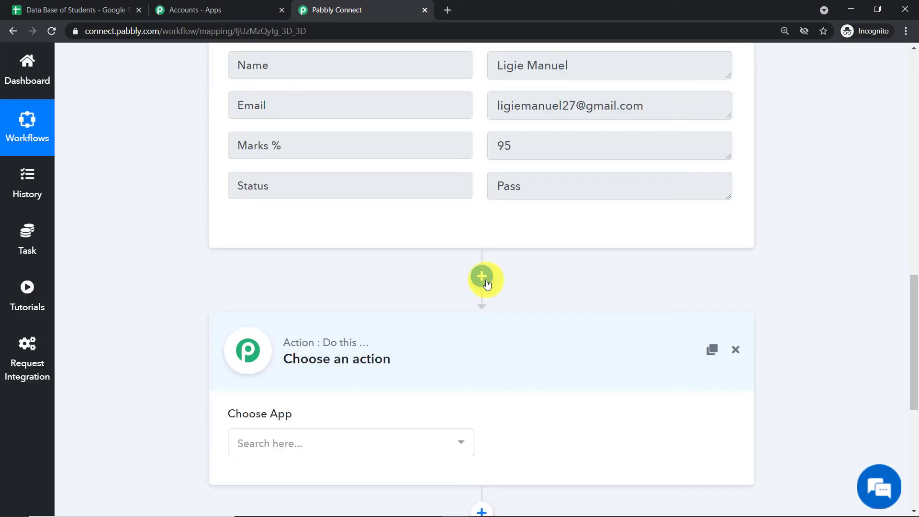
pyautogui.scroll(-3, 484, 272)
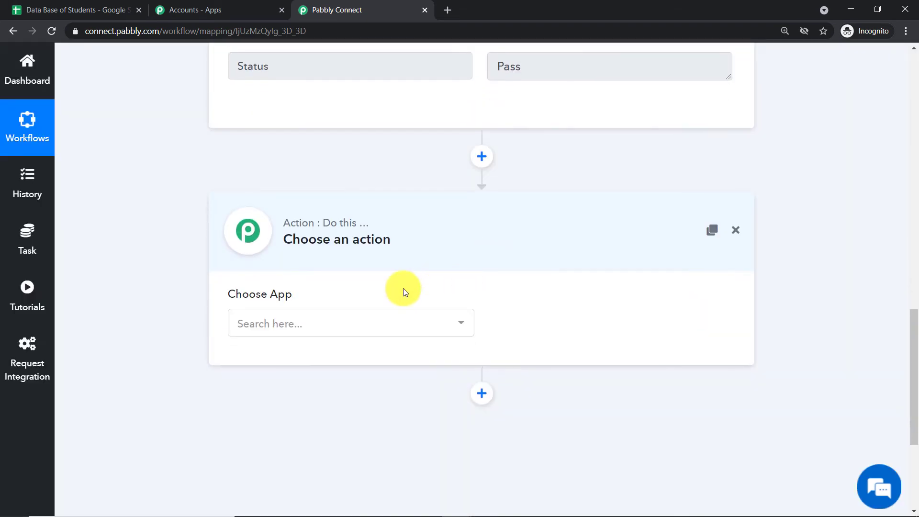
# Set the action step's app to Gmail with the Send an Email event.
pyautogui.click(321, 320)
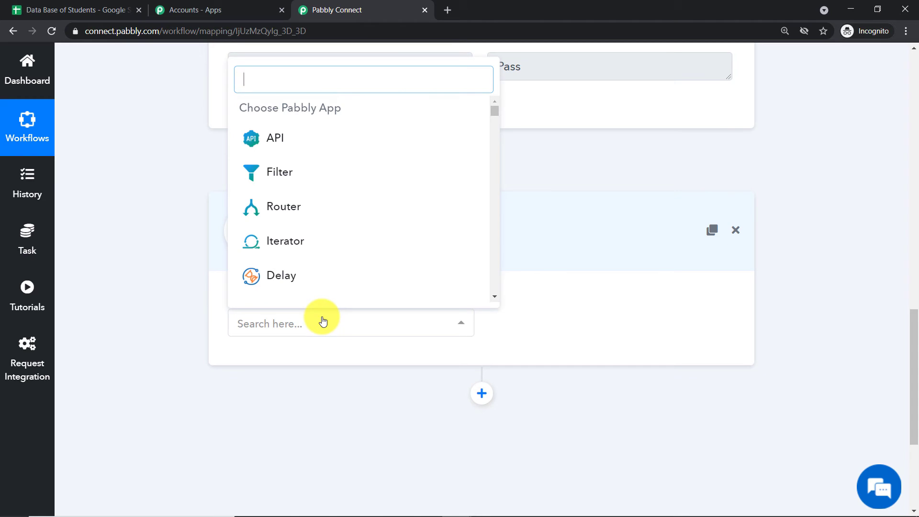
pyautogui.write('gmail')
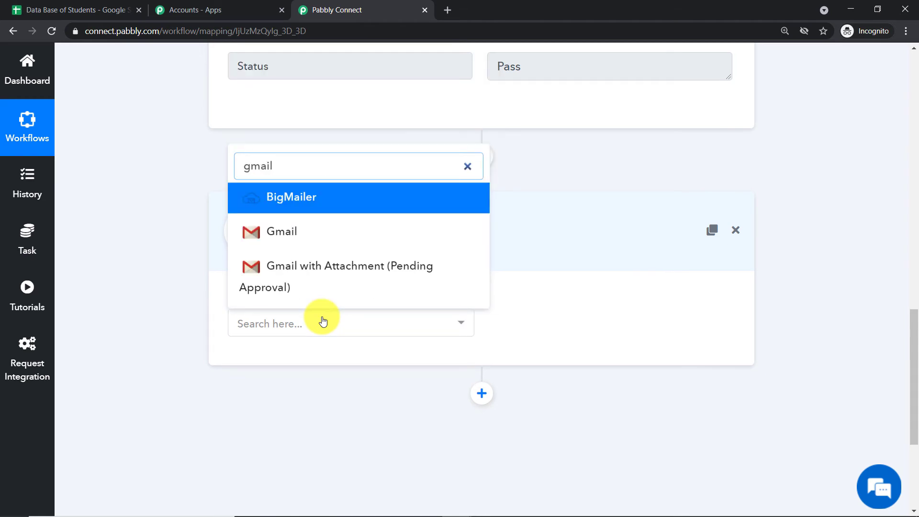
pyautogui.click(268, 234)
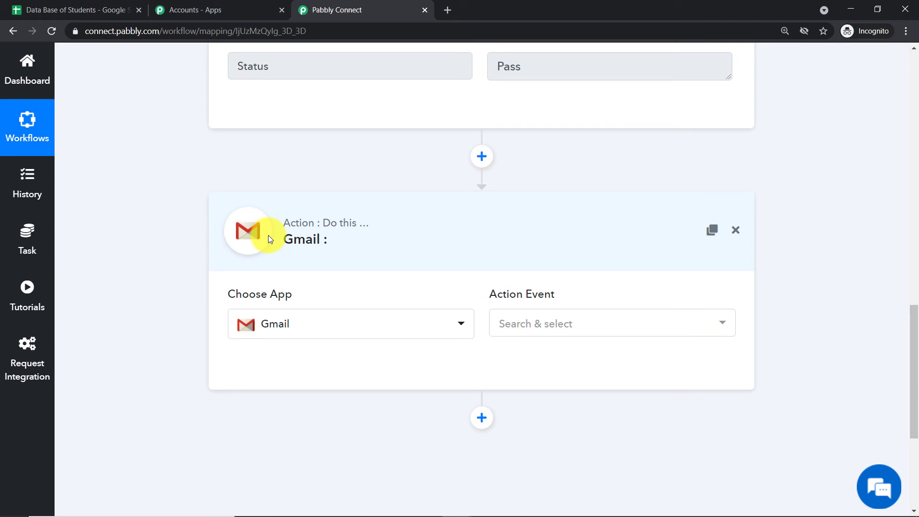
pyautogui.click(557, 323)
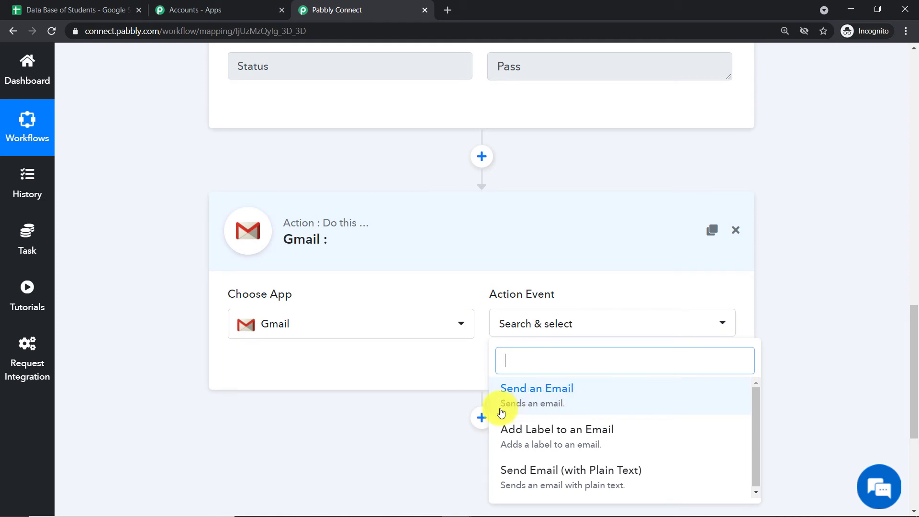
pyautogui.click(550, 401)
pyautogui.click(559, 334)
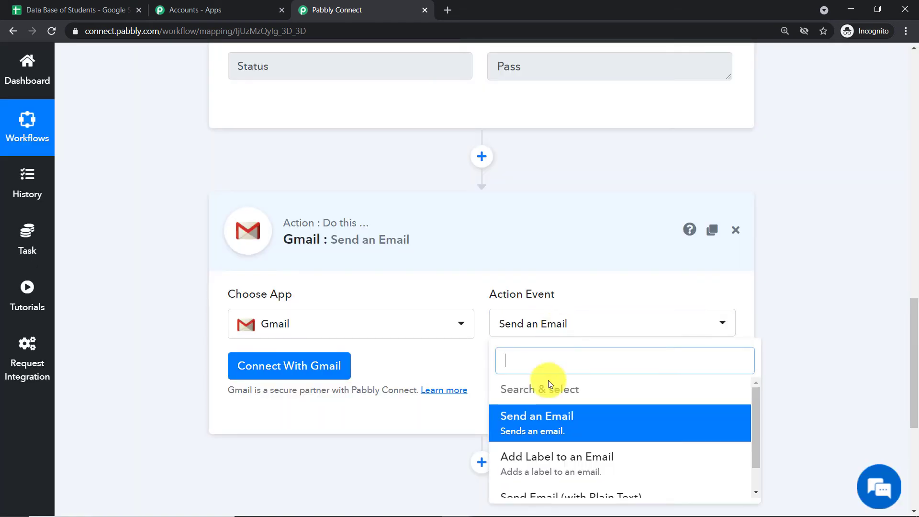
pyautogui.scroll(-1, 554, 421)
pyautogui.scroll(-1, 575, 435)
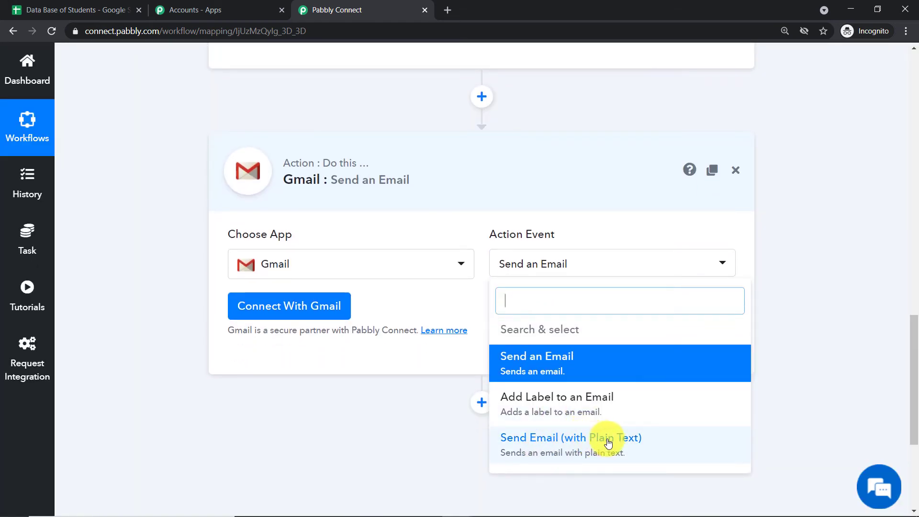
pyautogui.click(554, 364)
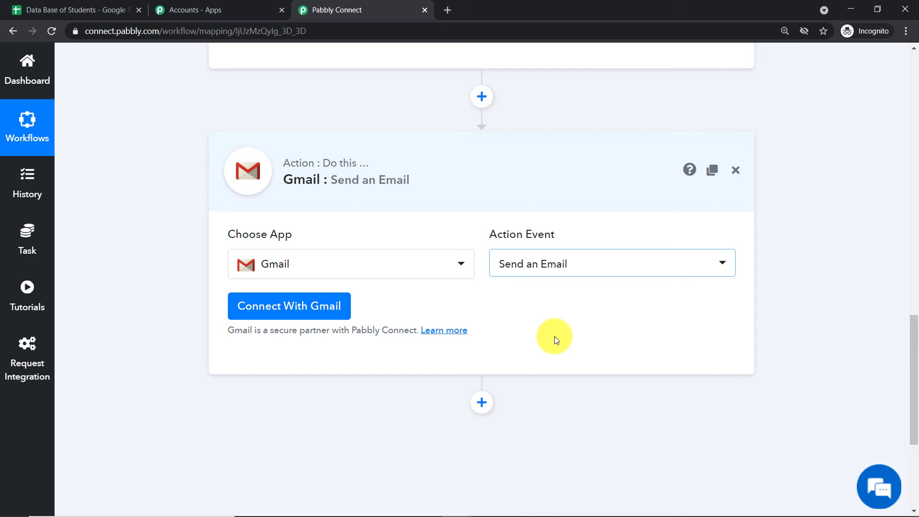
# Connect and authorize a Google account for the Gmail step, then dismiss the success message.
pyautogui.click(295, 303)
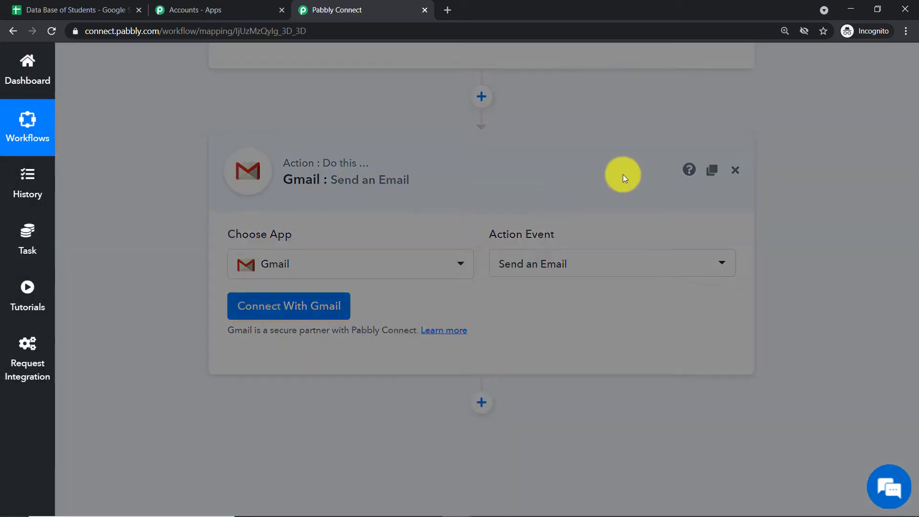
pyautogui.click(435, 290)
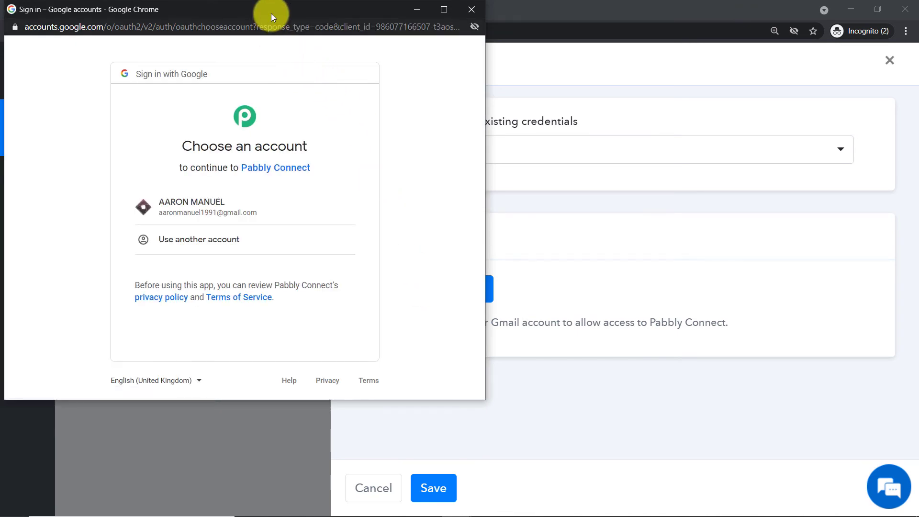
pyautogui.moveTo(271, 11); pyautogui.dragTo(746, 67)
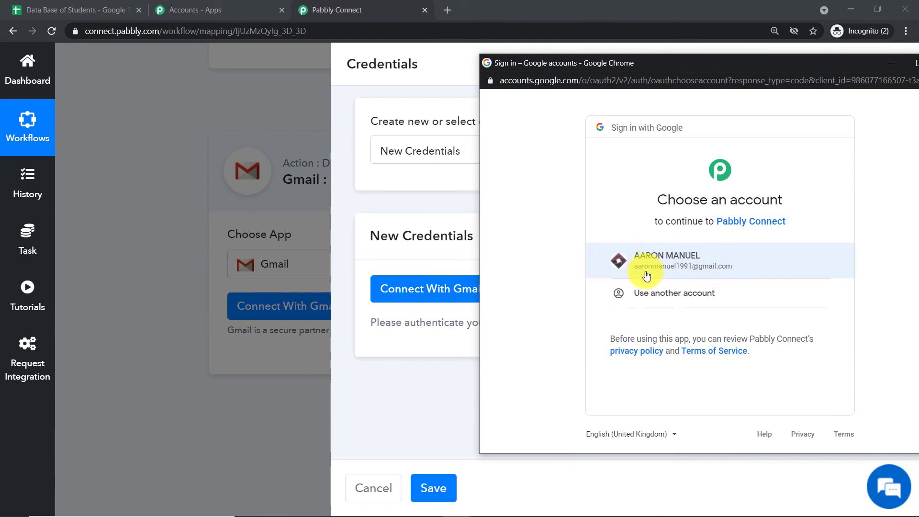
pyautogui.click(711, 257)
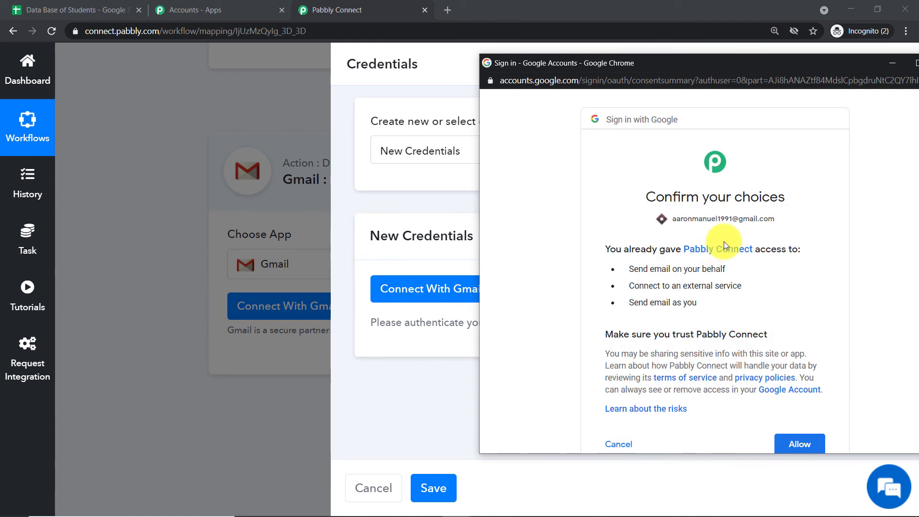
pyautogui.scroll(-3, 719, 247)
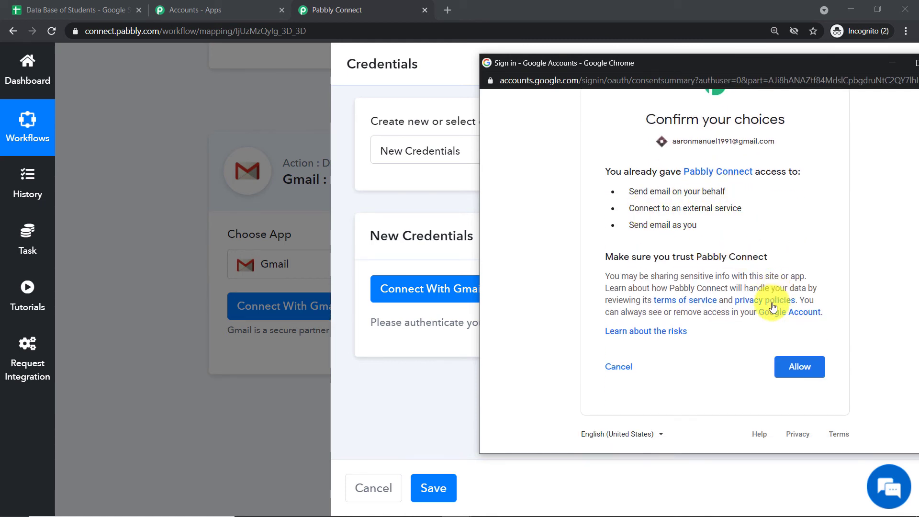
pyautogui.click(808, 369)
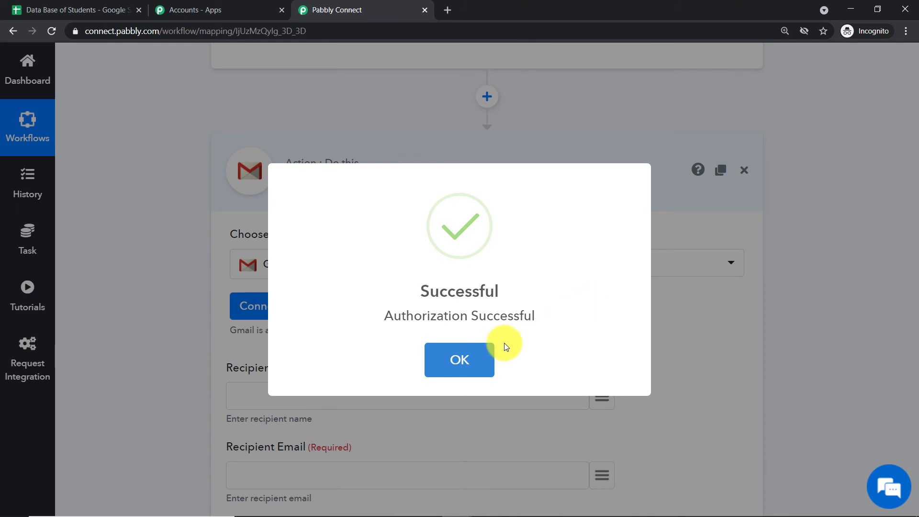
pyautogui.click(461, 358)
# Map Recipient Name to the new sheet row's Name field.
pyautogui.scroll(-5, 503, 140)
pyautogui.scroll(-6, 510, 141)
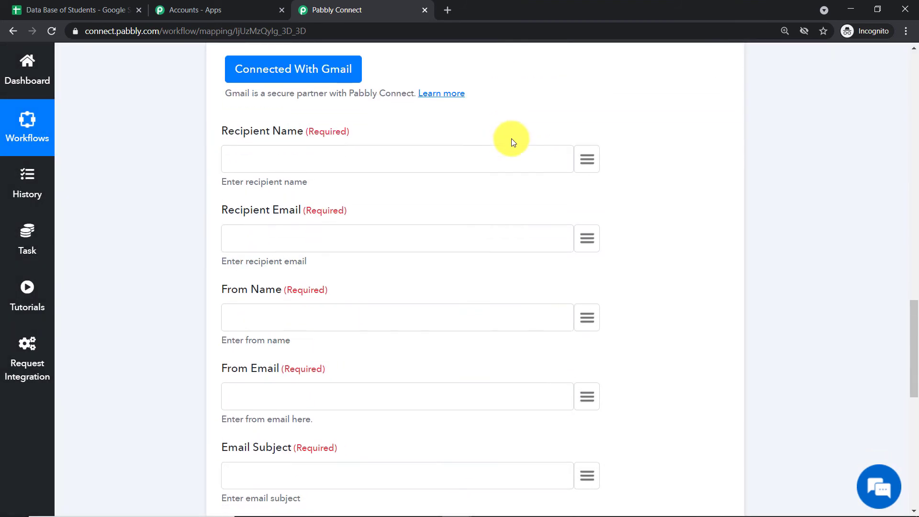
pyautogui.scroll(8, 514, 148)
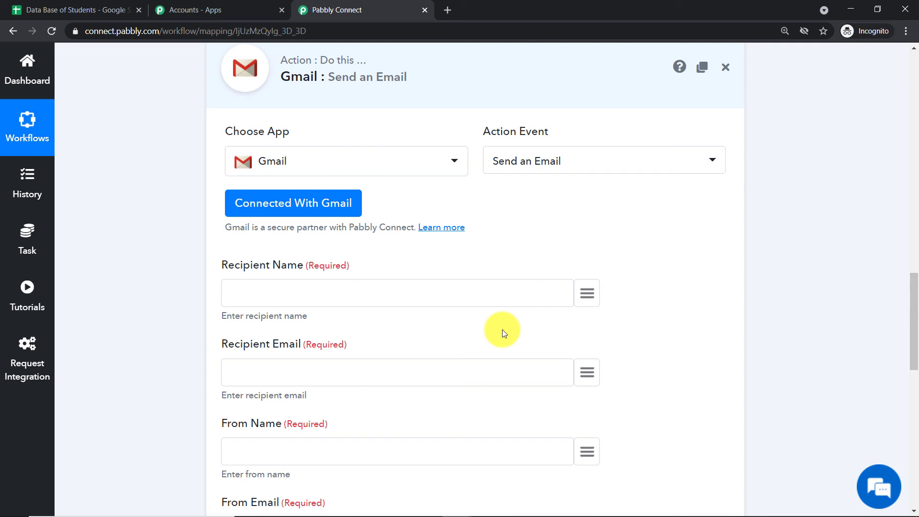
pyautogui.scroll(-2, 503, 331)
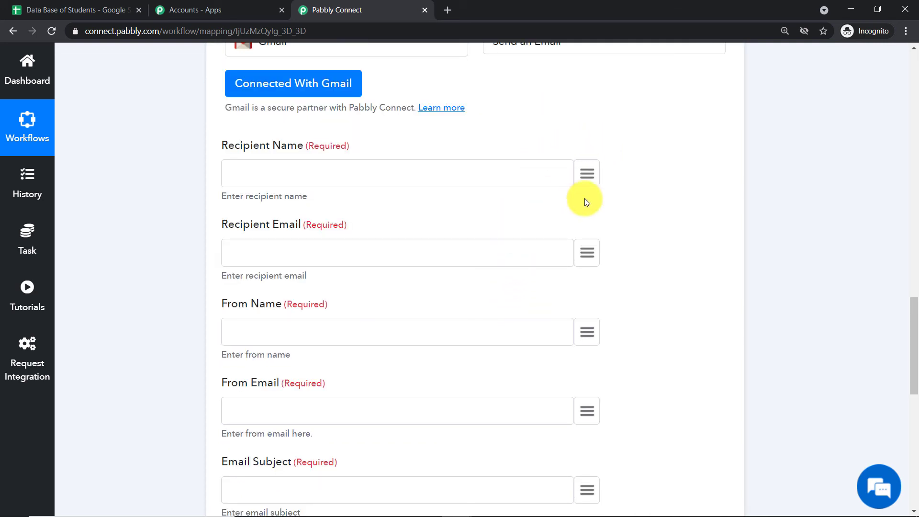
pyautogui.click(588, 174)
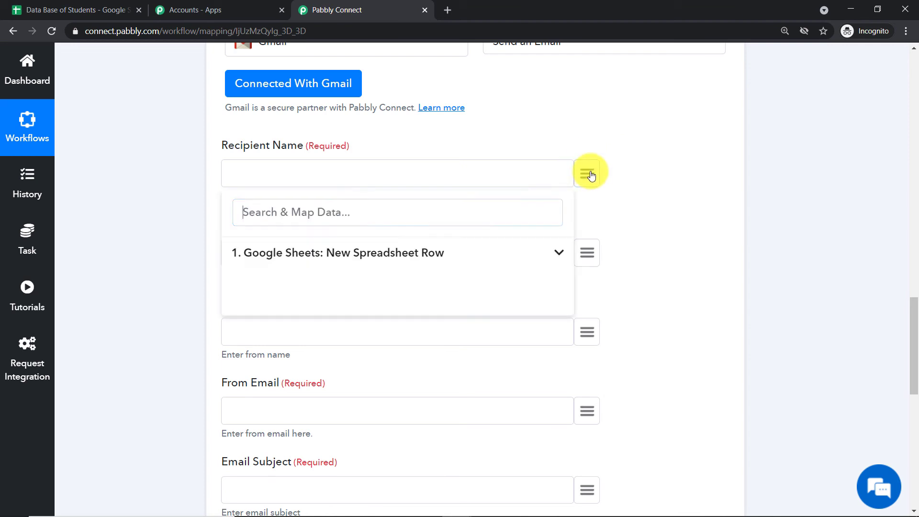
pyautogui.click(385, 258)
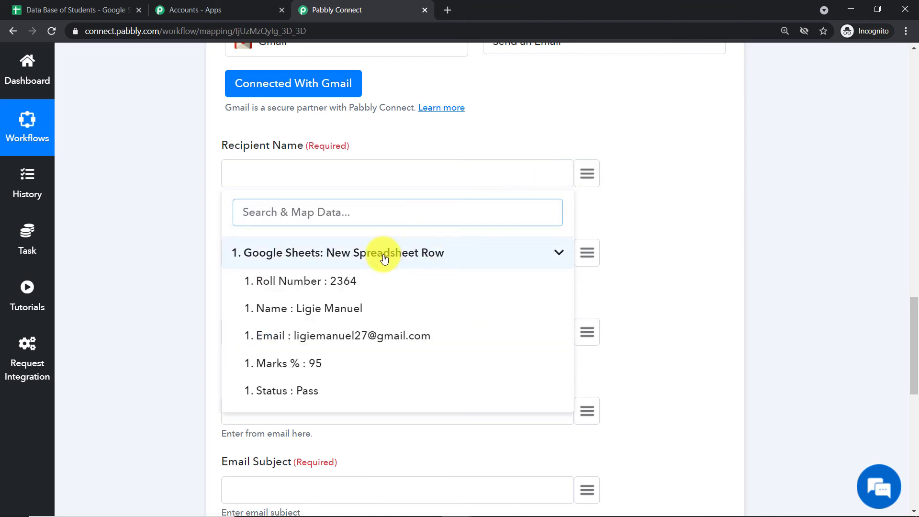
pyautogui.click(364, 308)
# Map Recipient Email to the new sheet row's Email field.
pyautogui.scroll(-1, 398, 237)
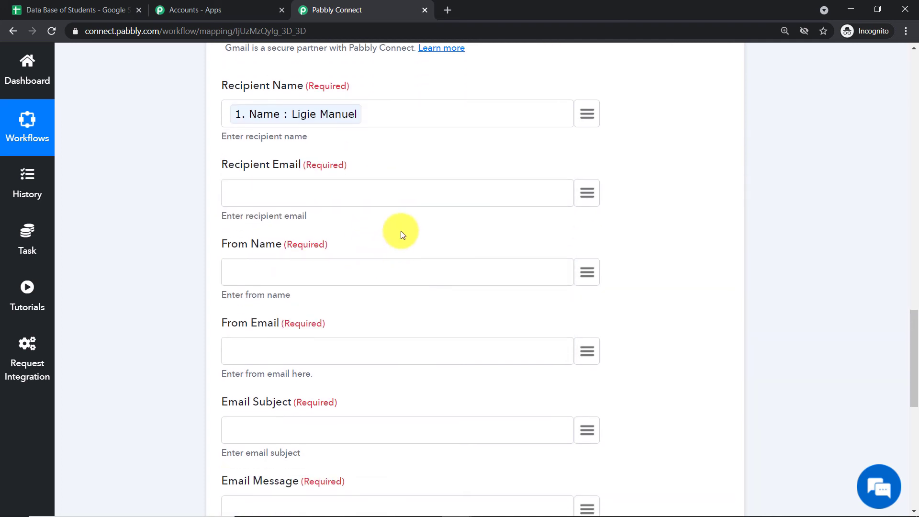
pyautogui.click(586, 192)
pyautogui.click(355, 274)
pyautogui.click(328, 355)
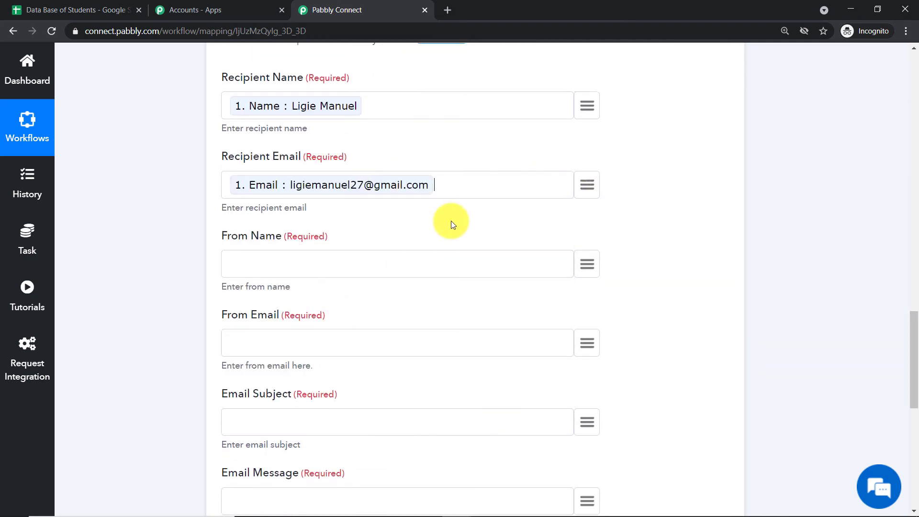
pyautogui.scroll(-1, 254, 166)
pyautogui.scroll(-1, 447, 147)
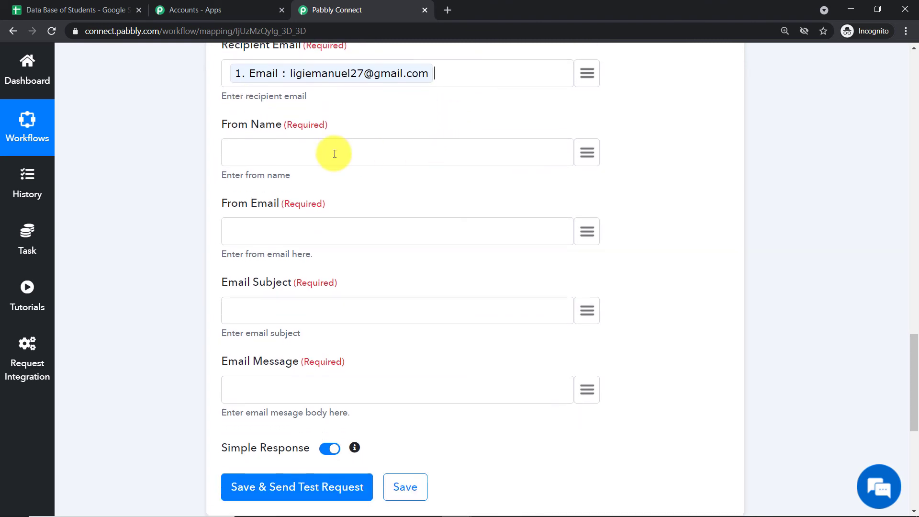
# Fill From Name 'St Teresa School', the sender's e-mail, and subject '1st Term Examination Result'.
pyautogui.click(313, 153)
pyautogui.write('St')
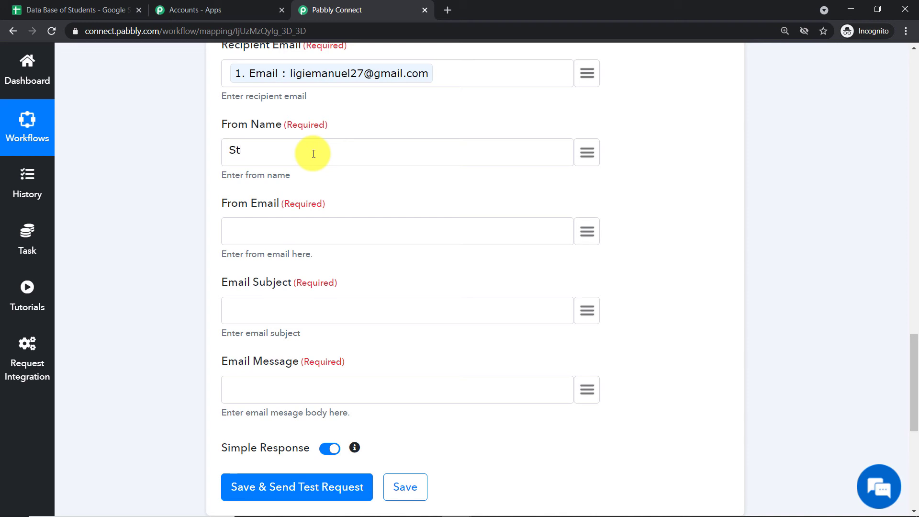
pyautogui.write(' Teresa School')
pyautogui.scroll(-1, 310, 160)
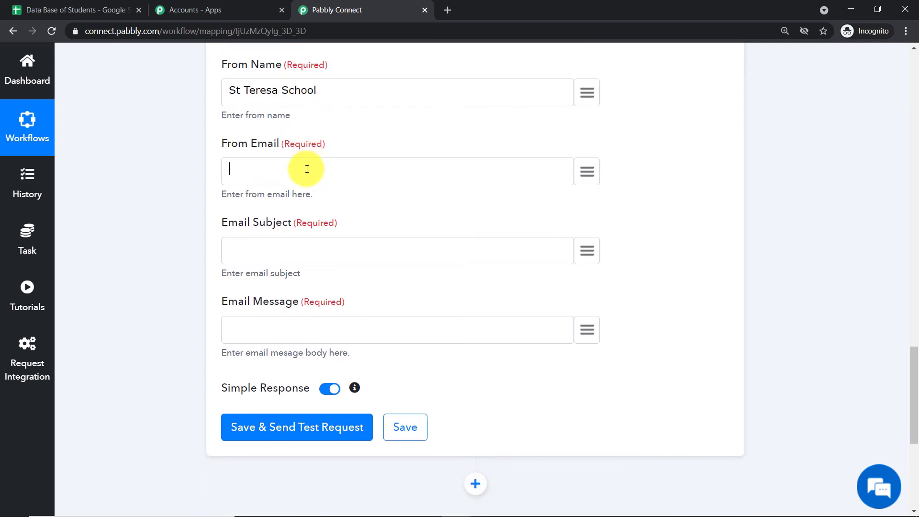
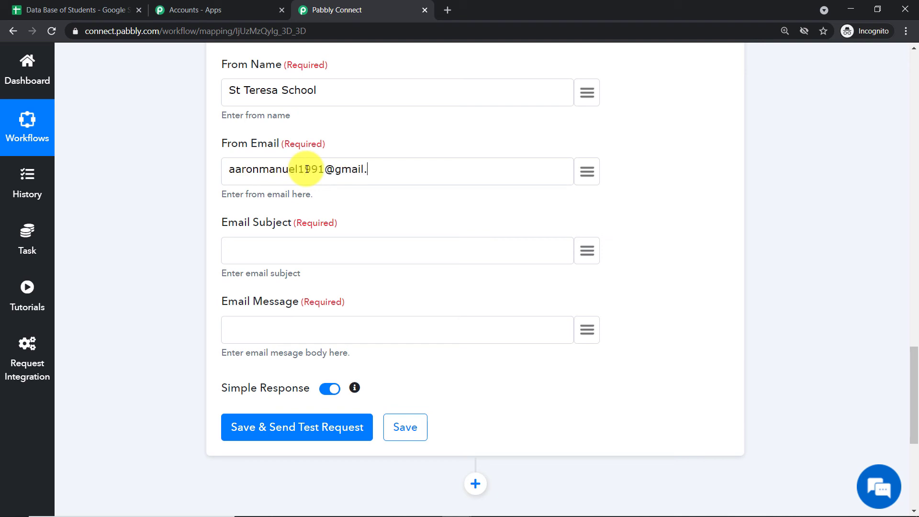
pyautogui.scroll(-1, 307, 169)
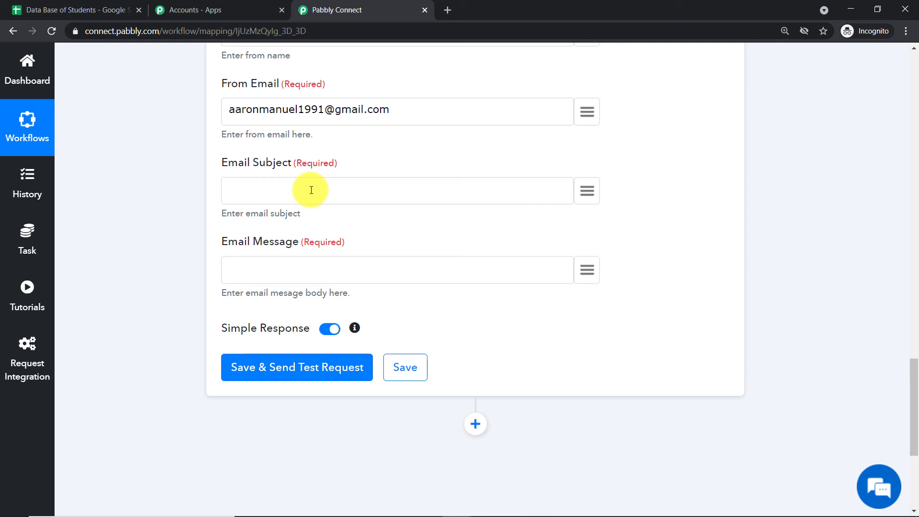
pyautogui.write('1st Term Exam')
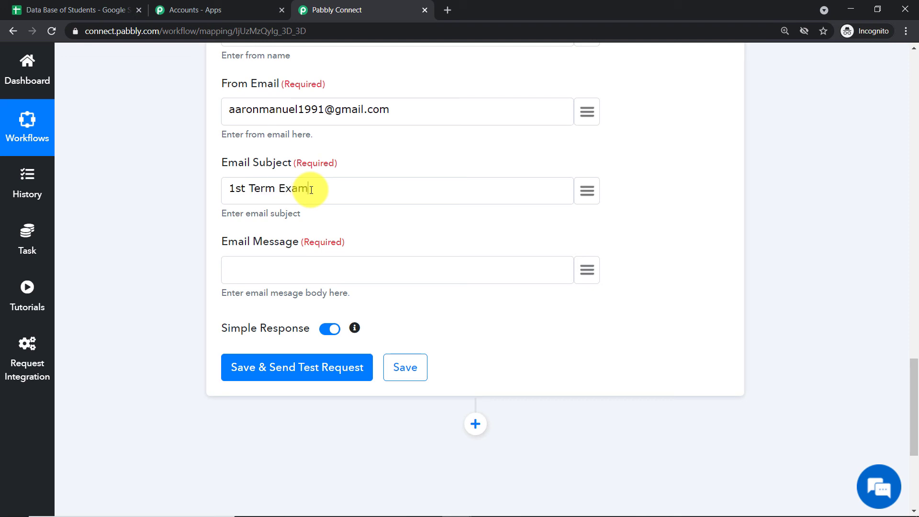
pyautogui.write('ination Result')
pyautogui.scroll(-1, 306, 261)
# Begin the message with 'Hello', a new line, the mapped Name and ', You have got'.
pyautogui.click(291, 208)
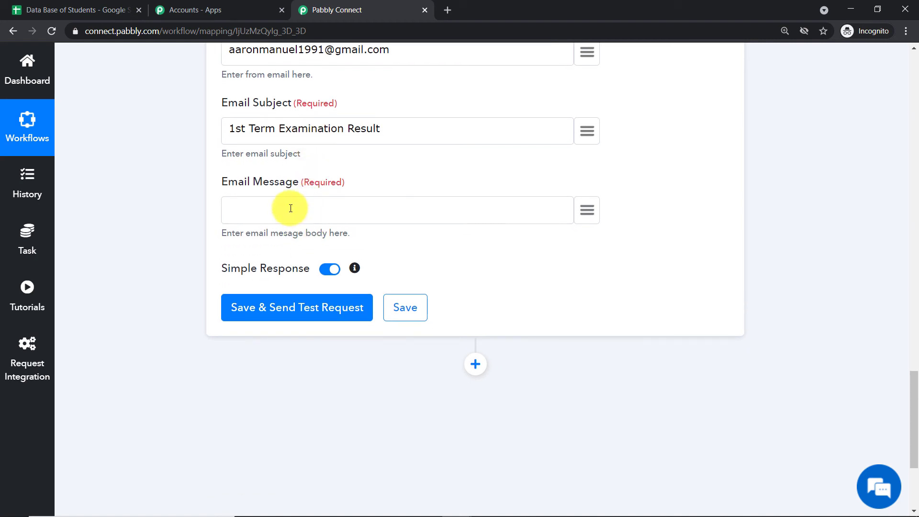
pyautogui.write('Hello')
pyautogui.press('Return')
pyautogui.click(587, 218)
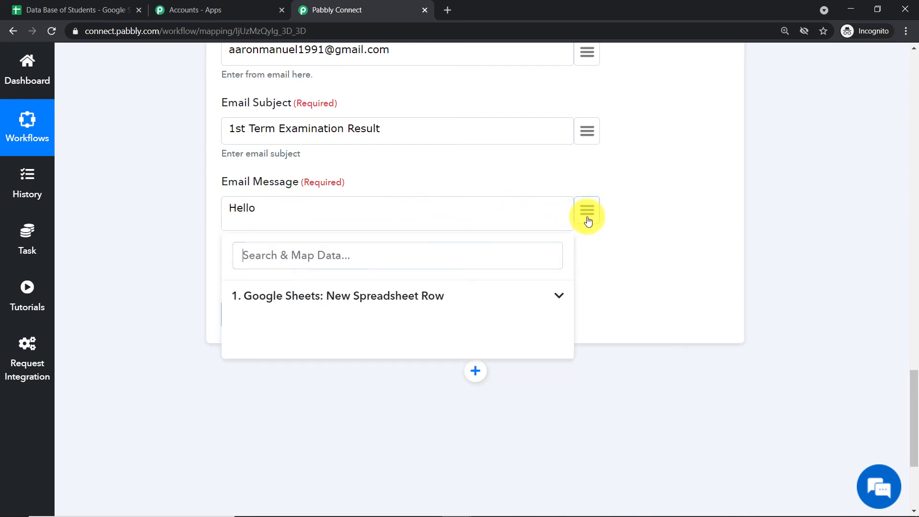
pyautogui.click(386, 296)
pyautogui.click(328, 354)
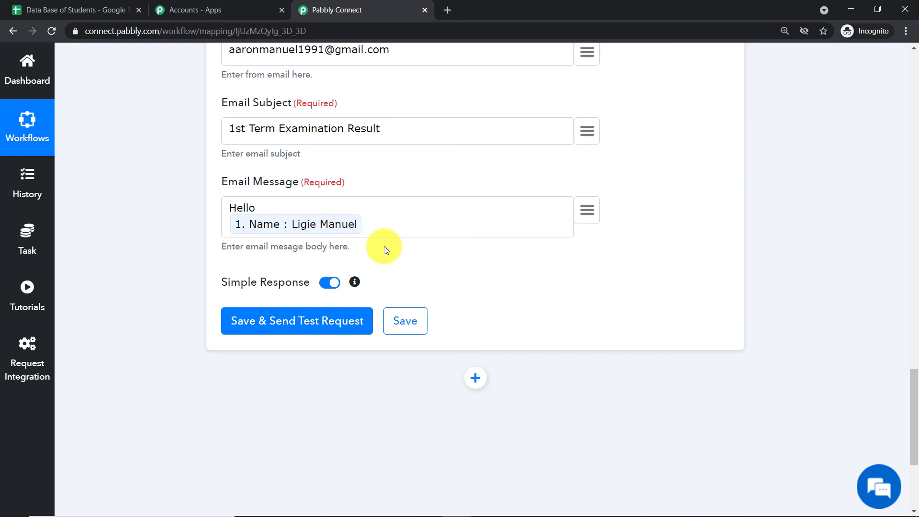
pyautogui.write(', You have got')
# Add mapped Marks %, '% in Ist Term Examination. You have', mapped Status, and 'the exam.'.
pyautogui.click(587, 209)
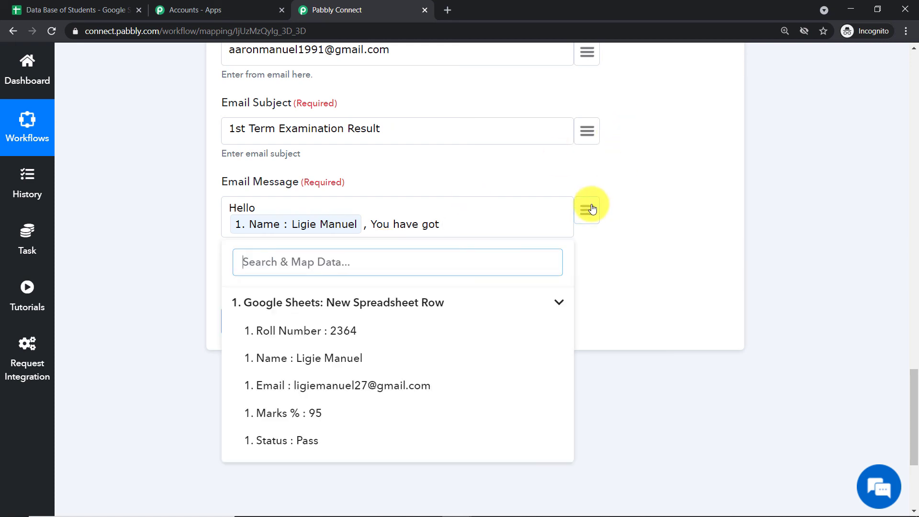
pyautogui.click(350, 411)
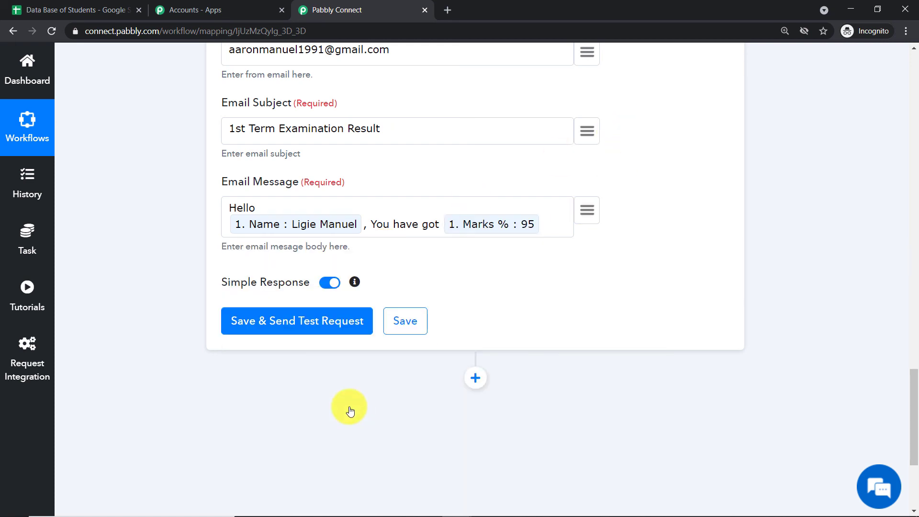
pyautogui.write('% in Ist Te')
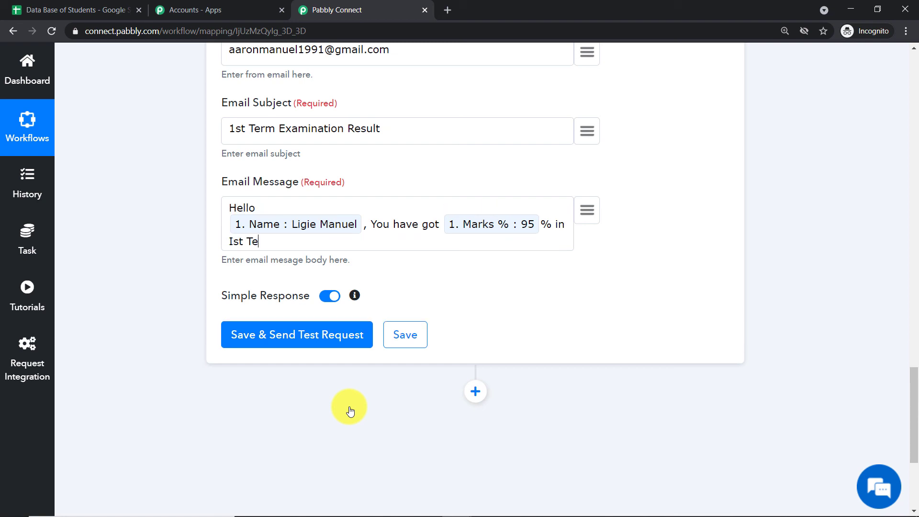
pyautogui.write('rm Examination. ')
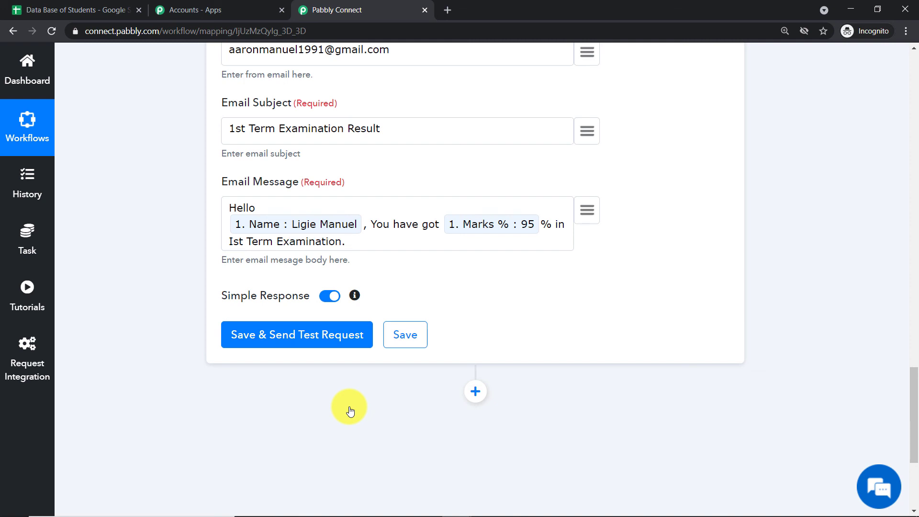
pyautogui.write('You have')
pyautogui.click(587, 210)
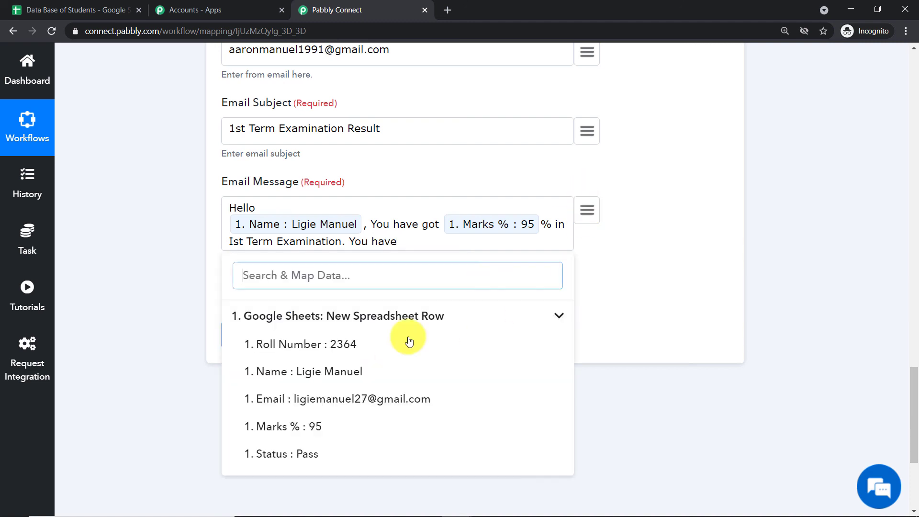
pyautogui.click(341, 455)
pyautogui.write('the ')
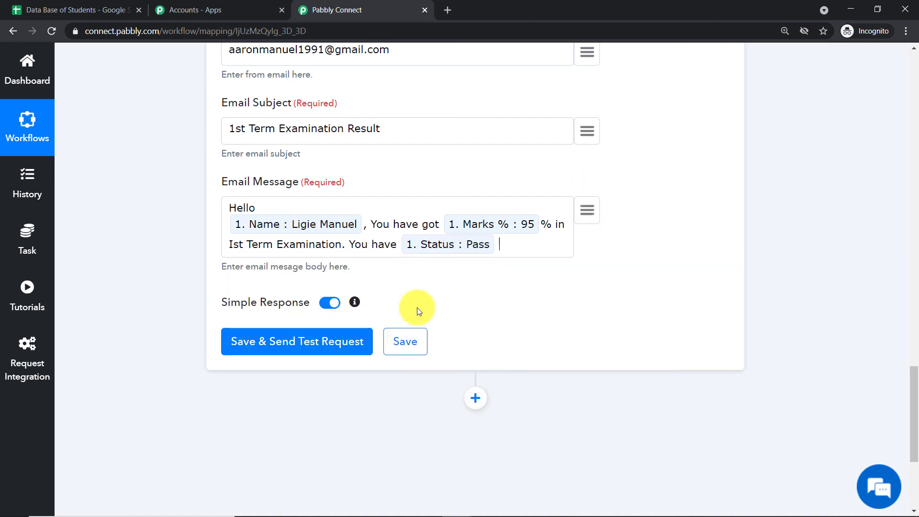
pyautogui.write('exam.')
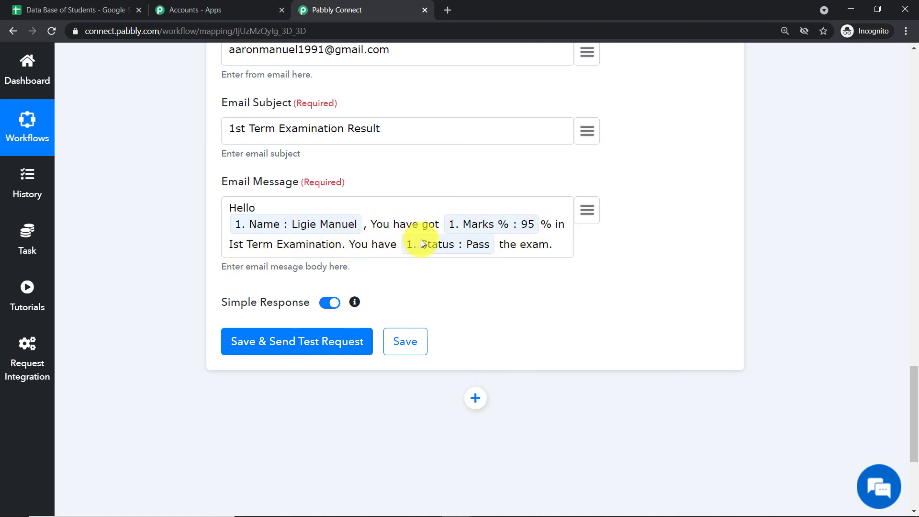
pyautogui.scroll(-1, 482, 254)
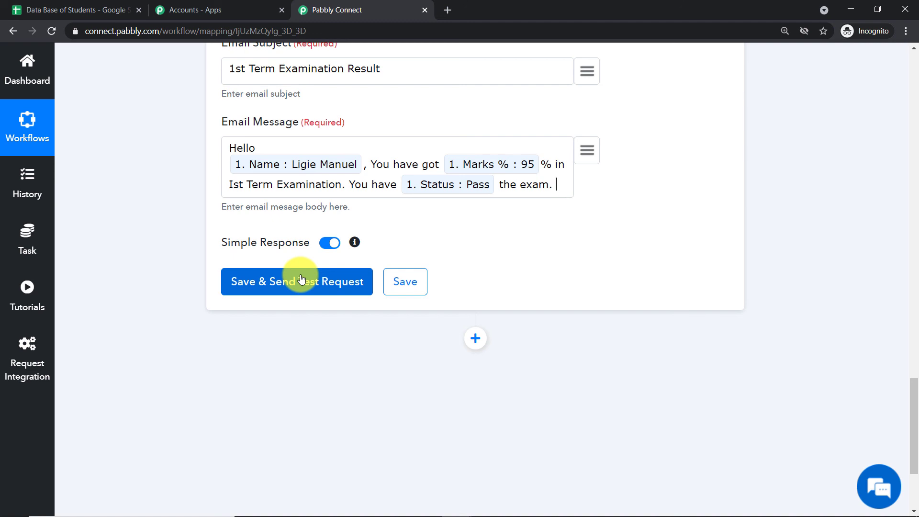
# Save the Gmail step and send a test email, then bring up the Gmail window.
pyautogui.click(300, 280)
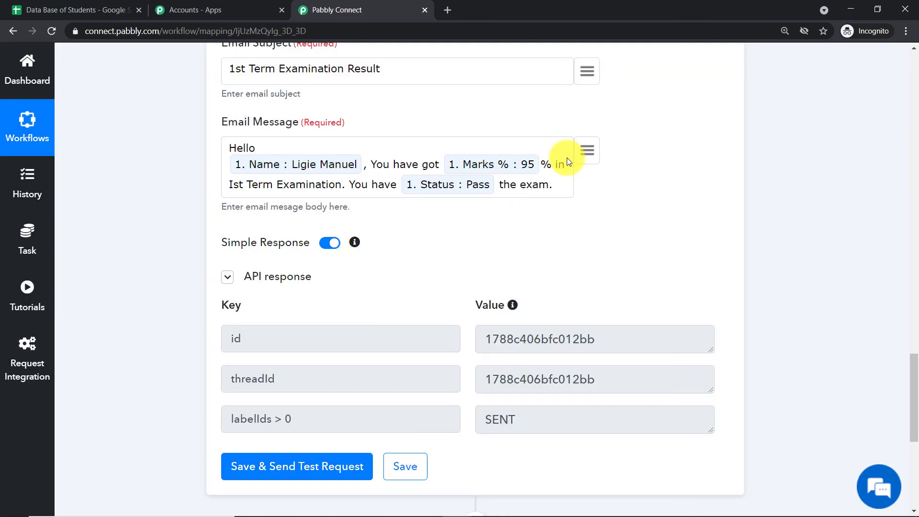
pyautogui.click(852, 8)
# Open the St Teresa School '1st Term Examination Result' email from the Gmail inbox.
pyautogui.click(33, 6)
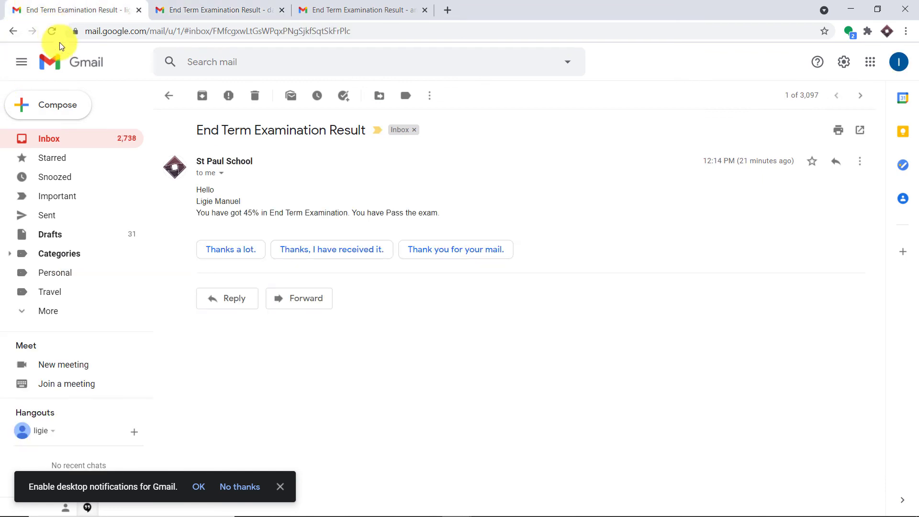
pyautogui.click(13, 30)
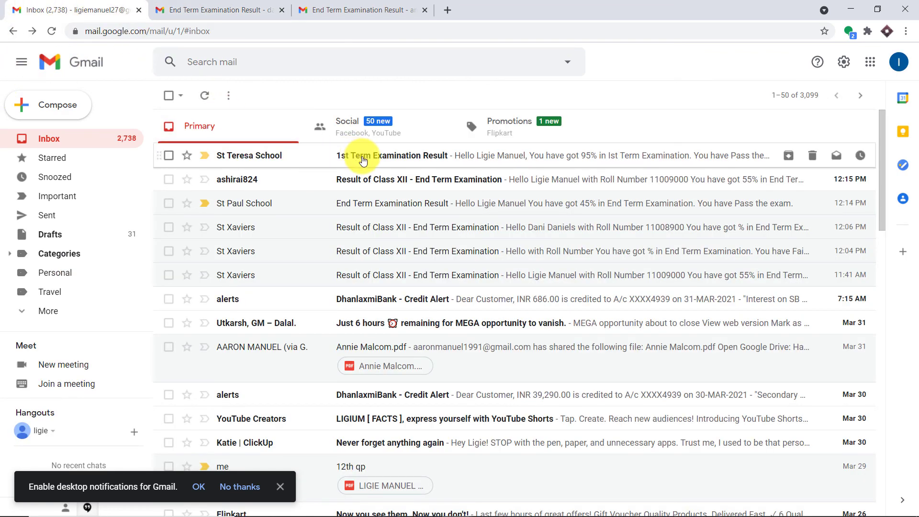
pyautogui.click(415, 159)
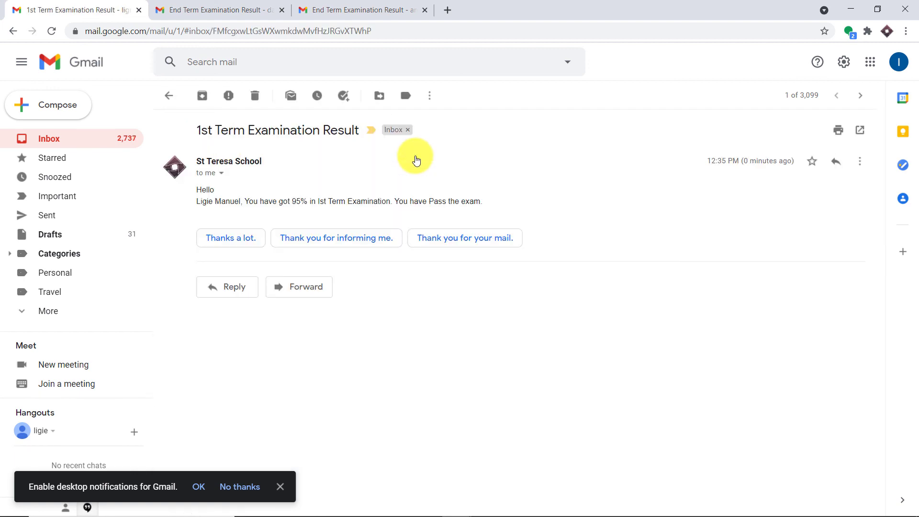